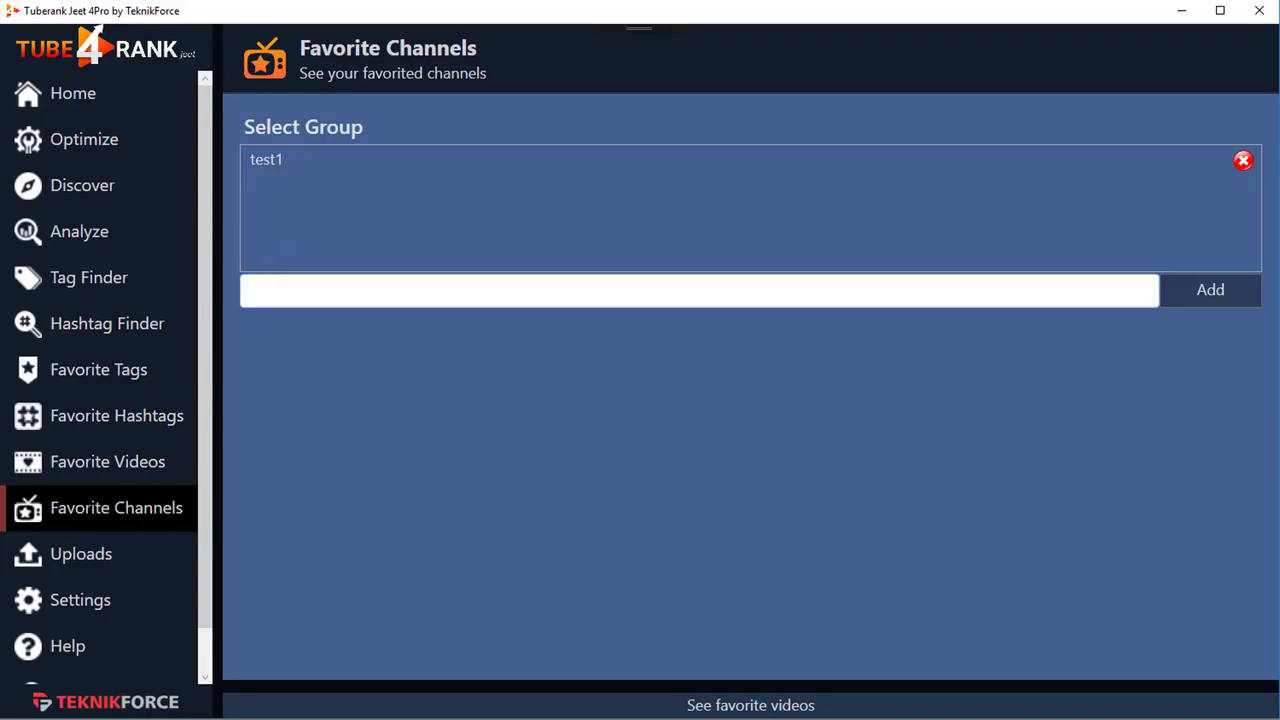
Create a new channel group named 'My Channels'.
{"action": "type", "text": "M"}
{"action": "key", "text": "BackSpace"}
{"action": "type", "text": "My Channels"}
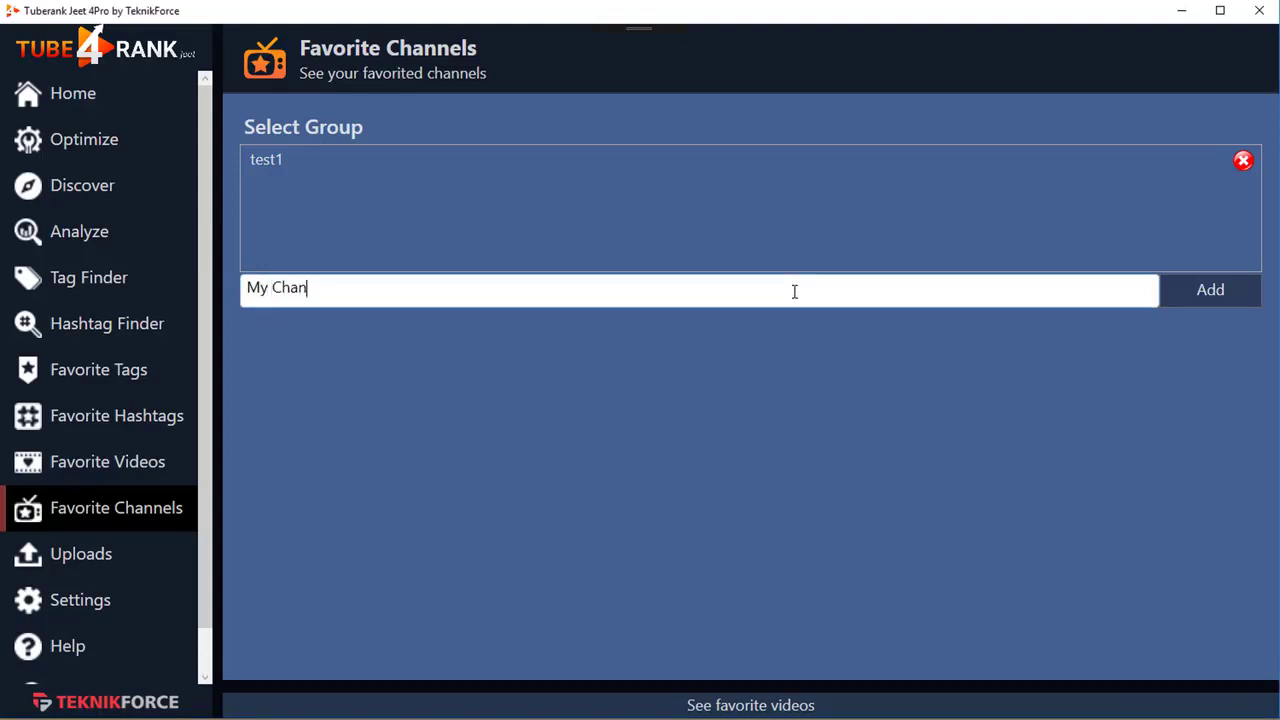
{"action": "left_click", "coordinate": [1186, 296]}
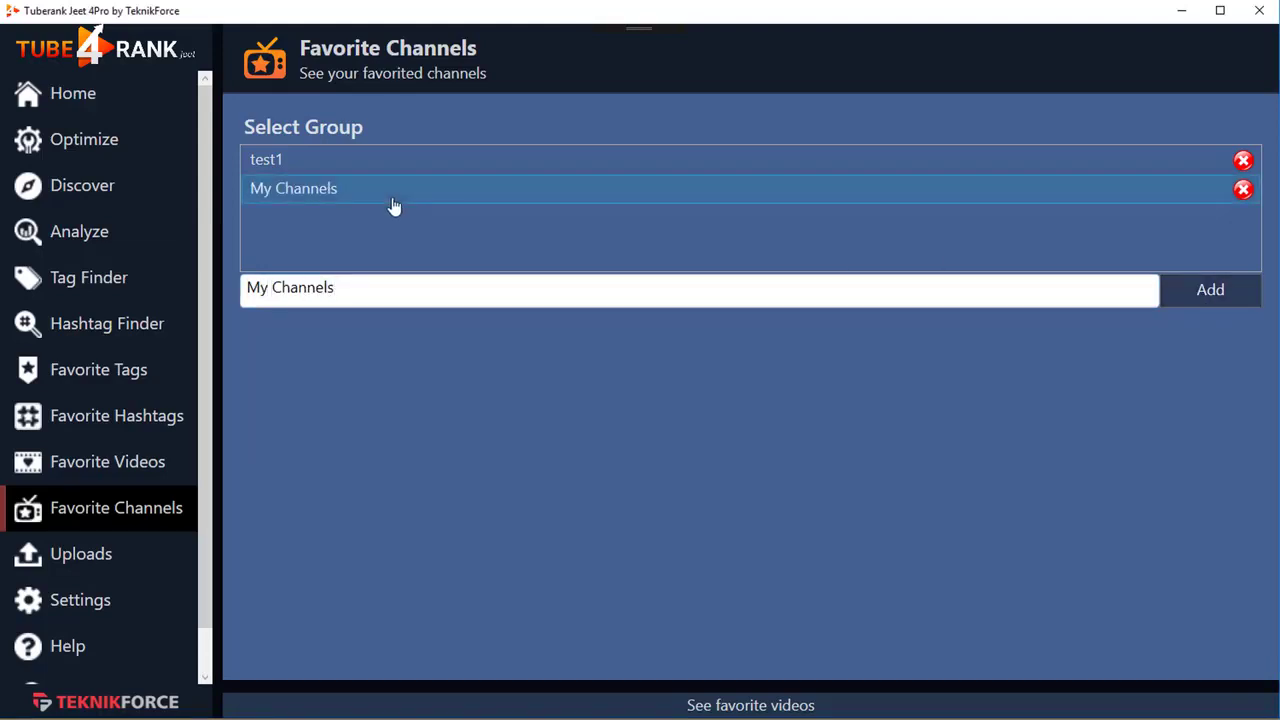
Add the cooking channel to the My Channels group from its pasted URL.
{"action": "left_click", "coordinate": [394, 206]}
{"action": "left_click", "coordinate": [477, 174]}
{"action": "type", "text": "https://www.youtube.com/channel/UCgoxyzvouZM-tCgsYzrYtyg"}
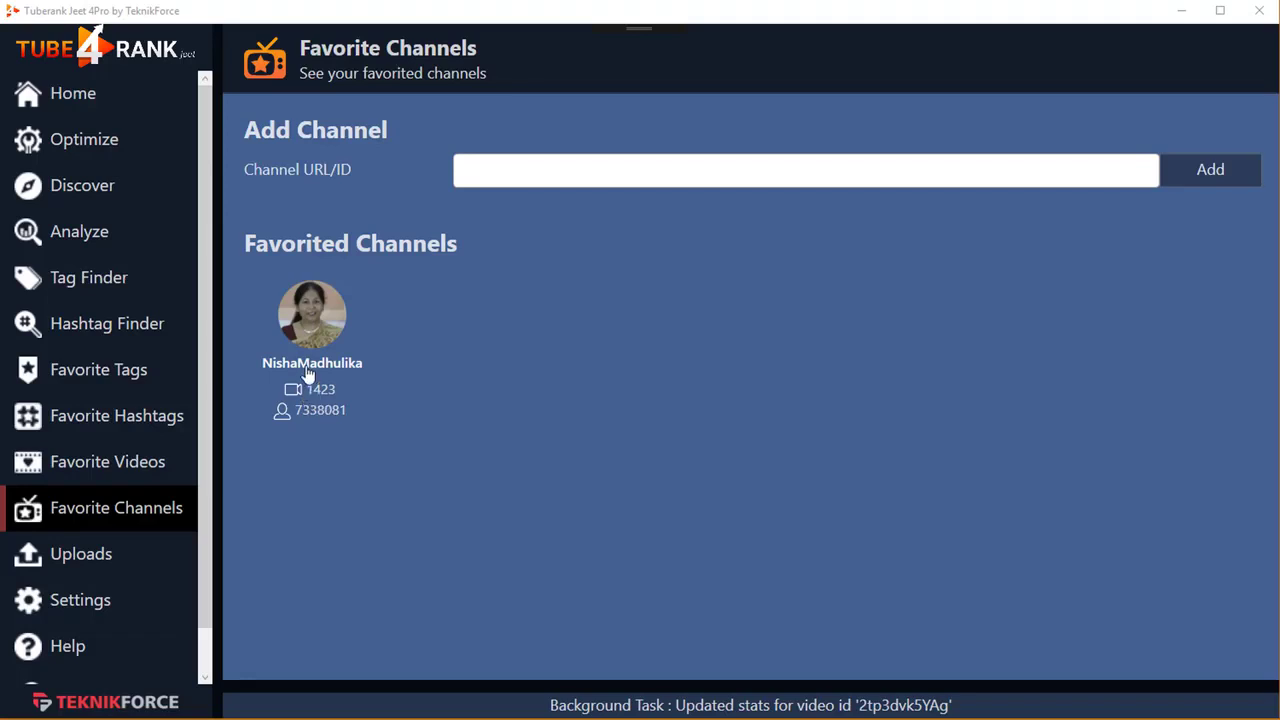
List the favorited channel's videos and filter them by the search term 'spinach'.
{"action": "right_click", "coordinate": [308, 373]}
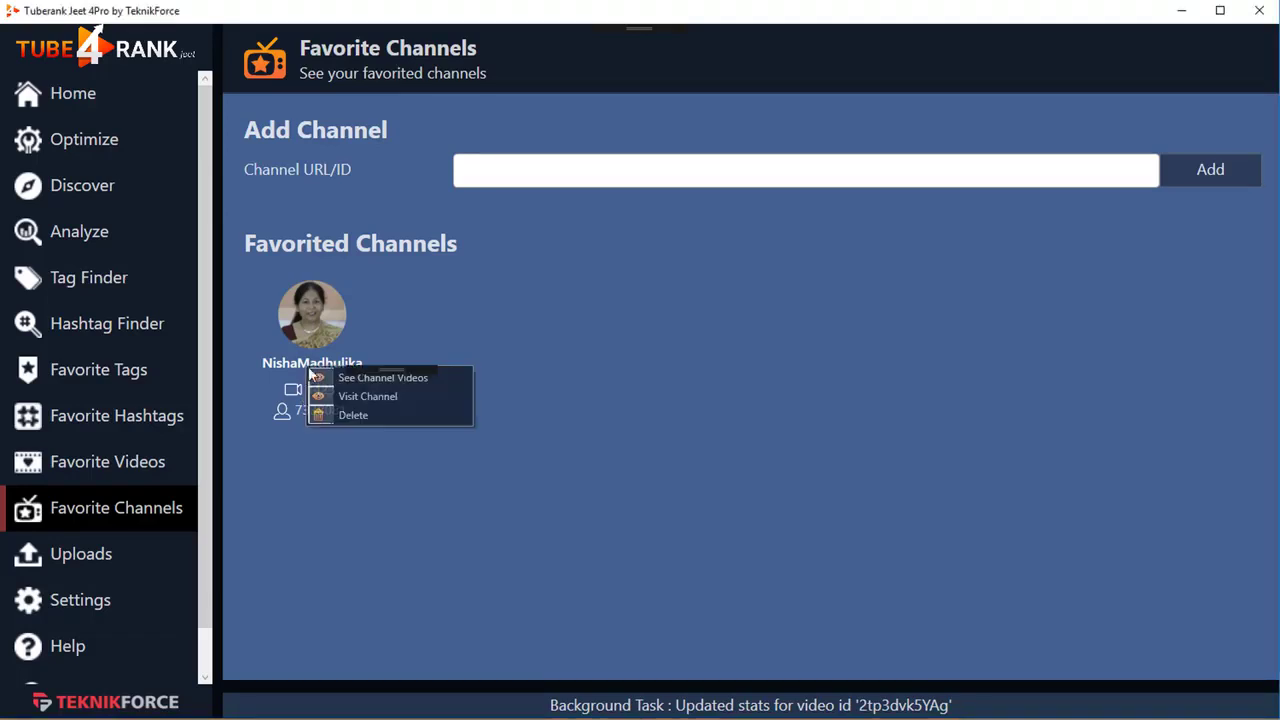
{"action": "left_click", "coordinate": [376, 380]}
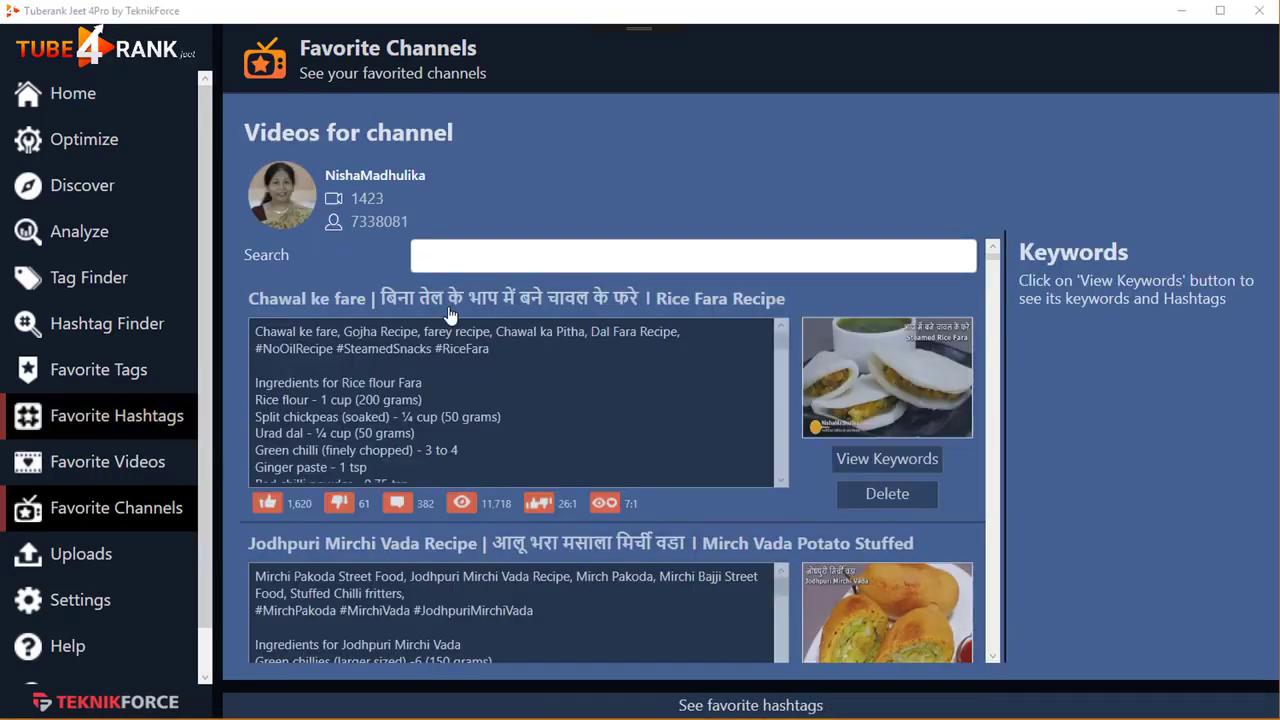
{"action": "left_click", "coordinate": [516, 253]}
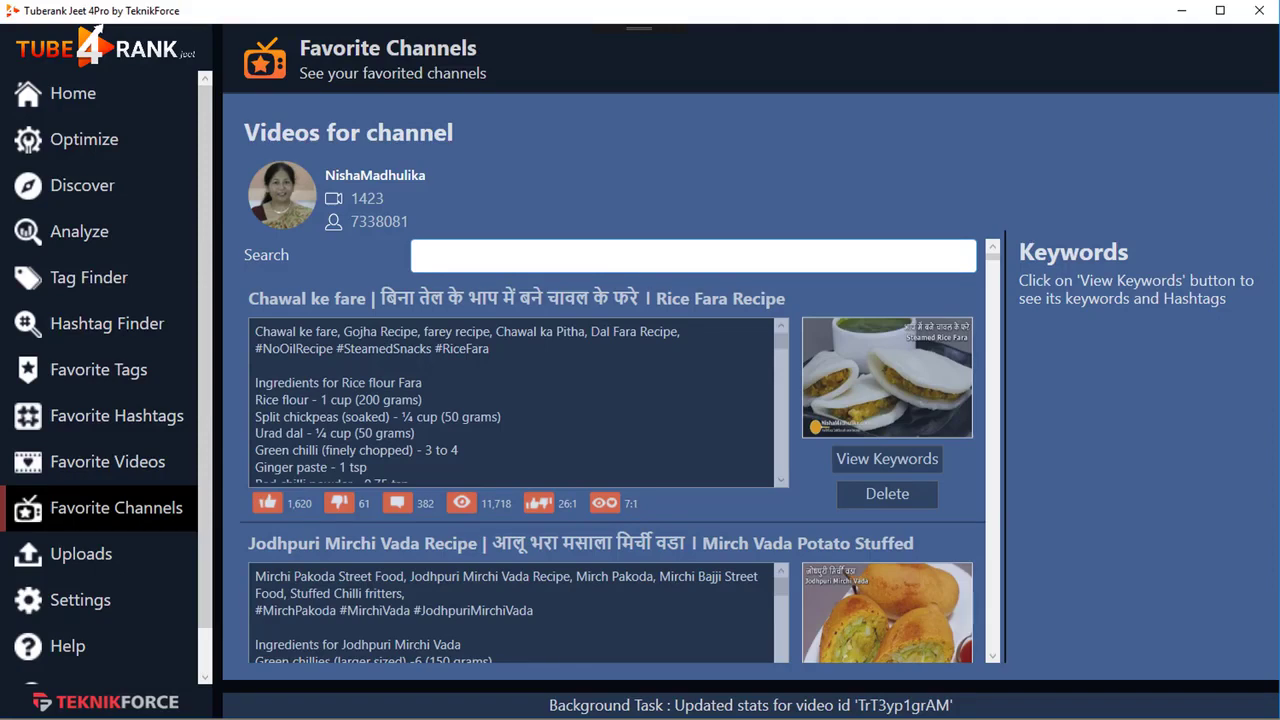
{"action": "type", "text": "spinach"}
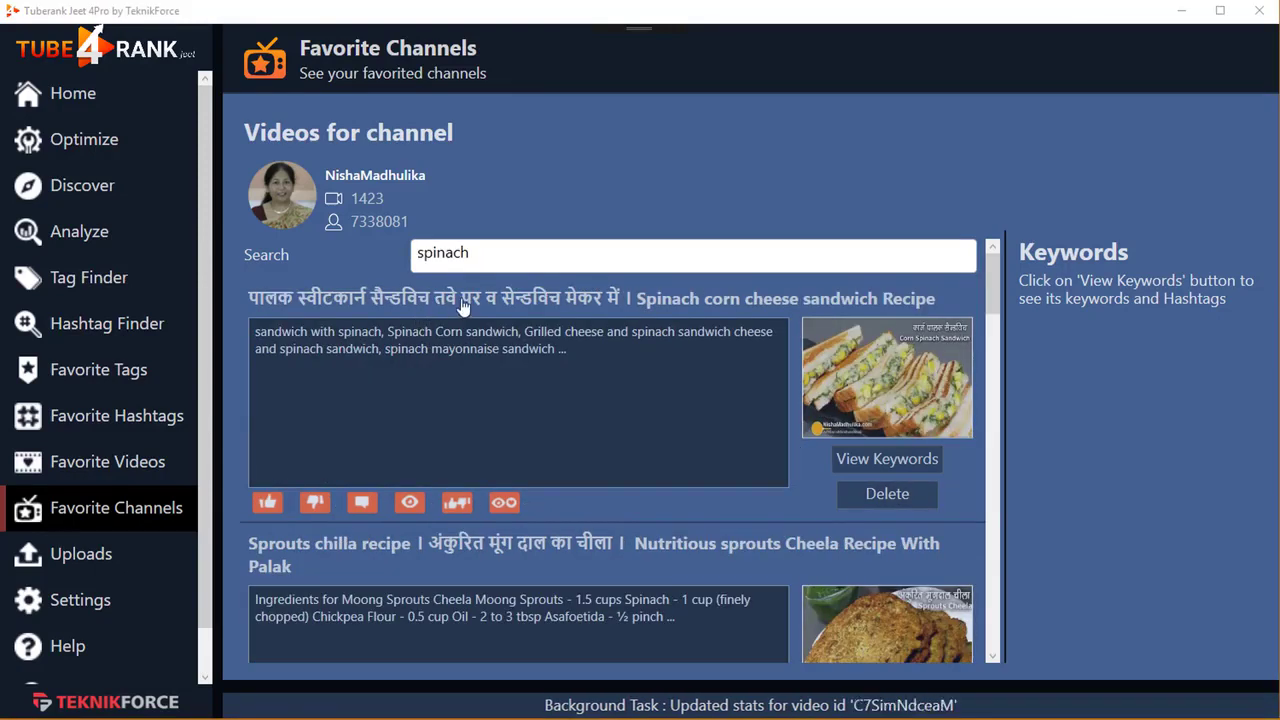
Inspect a spinach video's title and view its tags and hashtags.
{"action": "right_click", "coordinate": [988, 276]}
{"action": "left_click_drag", "start_coordinate": [988, 274], "coordinate": [1009, 397]}
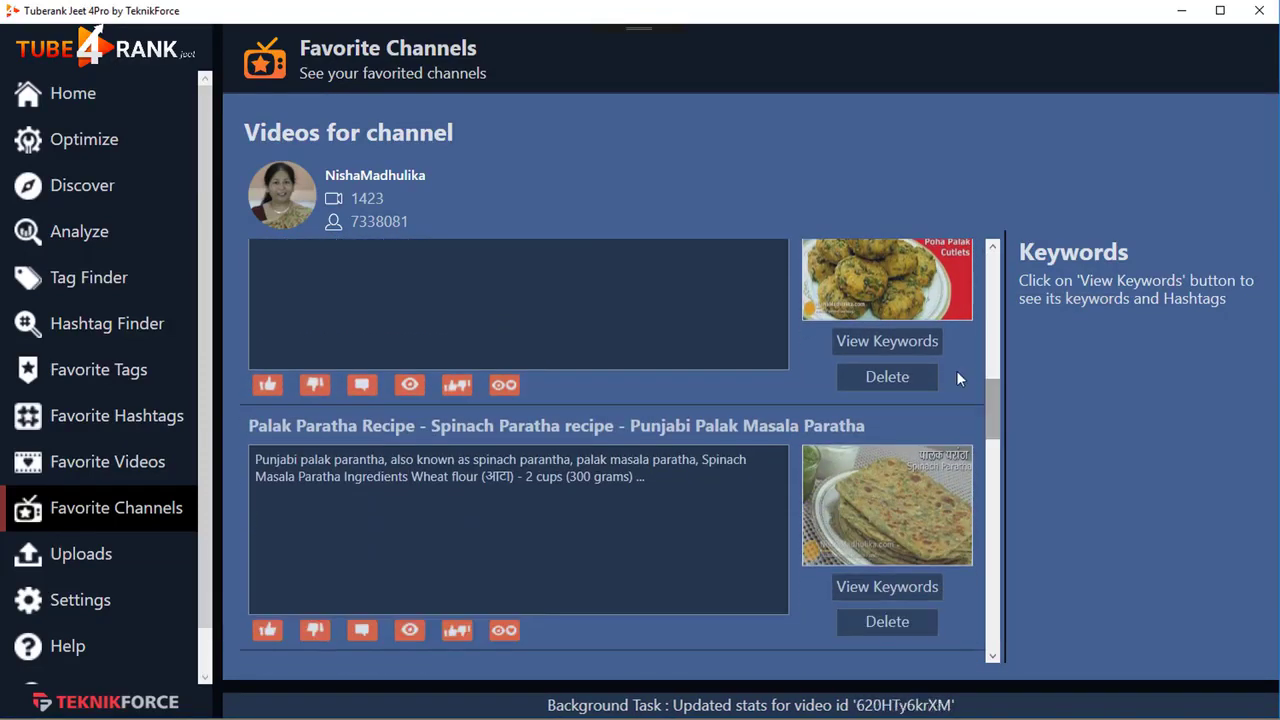
{"action": "left_click", "coordinate": [929, 345]}
{"action": "scroll", "coordinate": [935, 500], "scroll_direction": "down", "scroll_amount": 1}
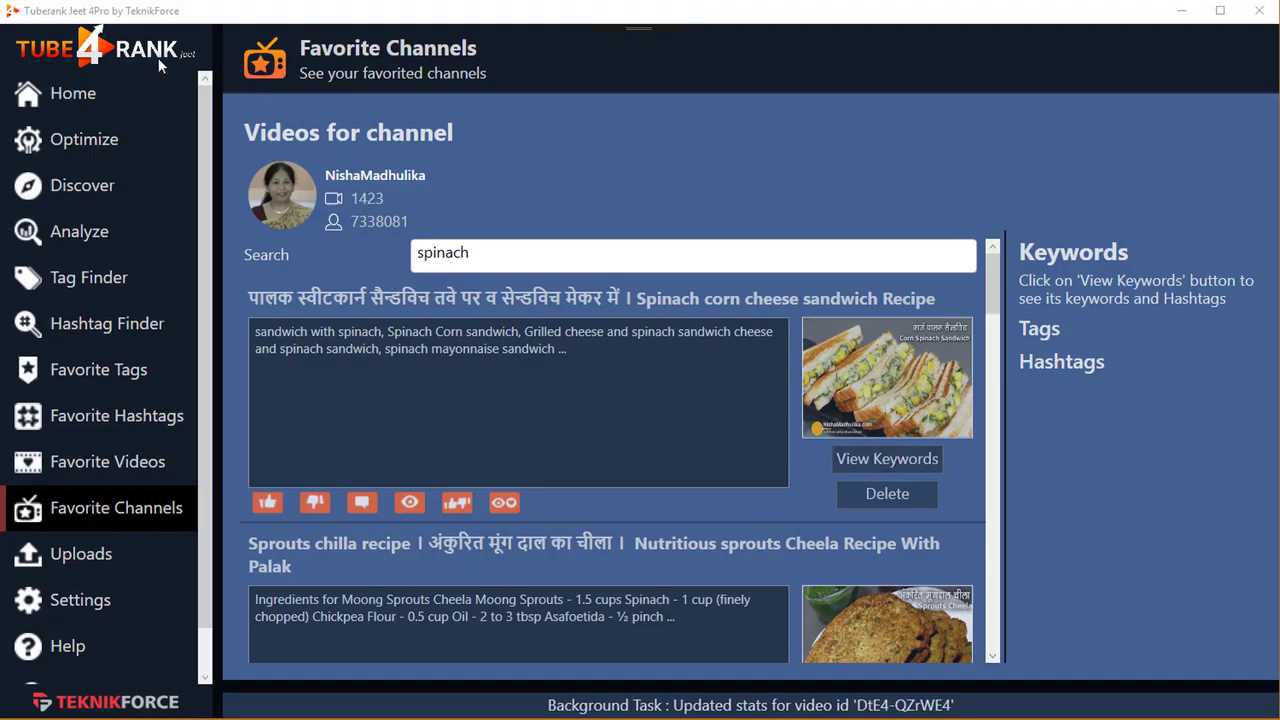
{"action": "left_click_drag", "start_coordinate": [988, 284], "coordinate": [992, 316]}
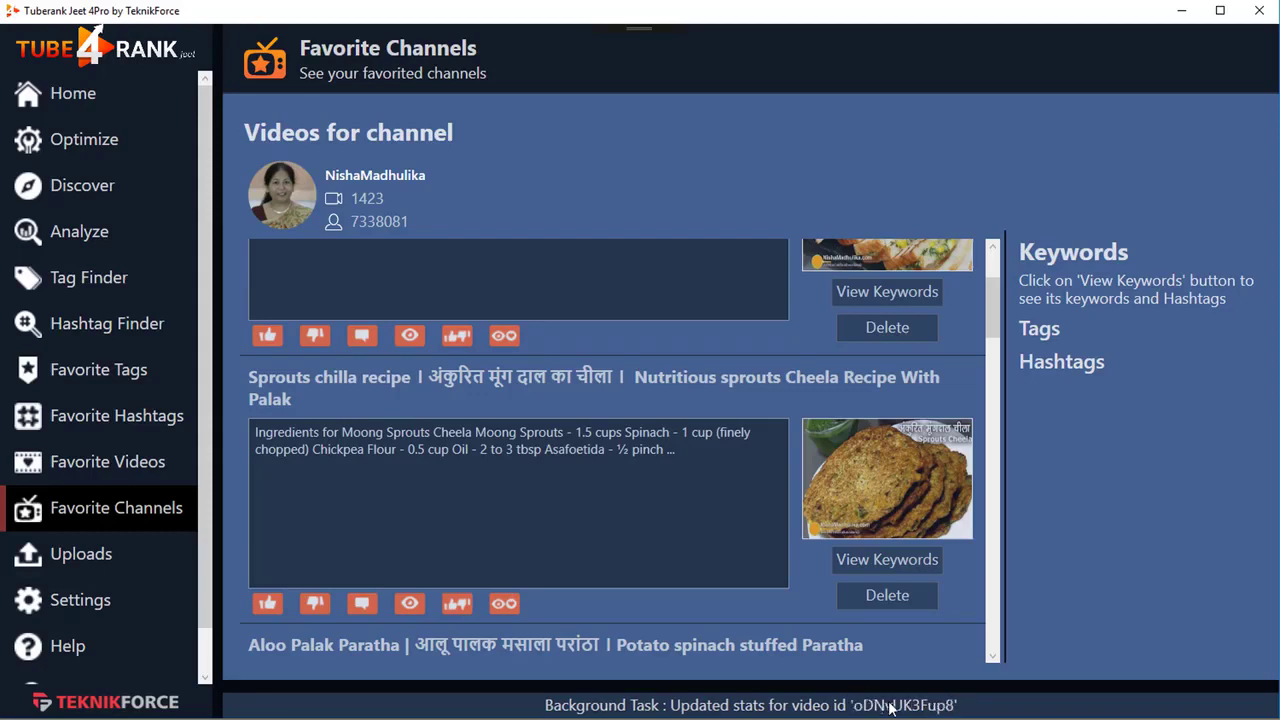
Select the 'spinach' search term and the sandwich video's description, then go to Optimize Video.
{"action": "scroll", "coordinate": [910, 560], "scroll_direction": "up", "scroll_amount": 2}
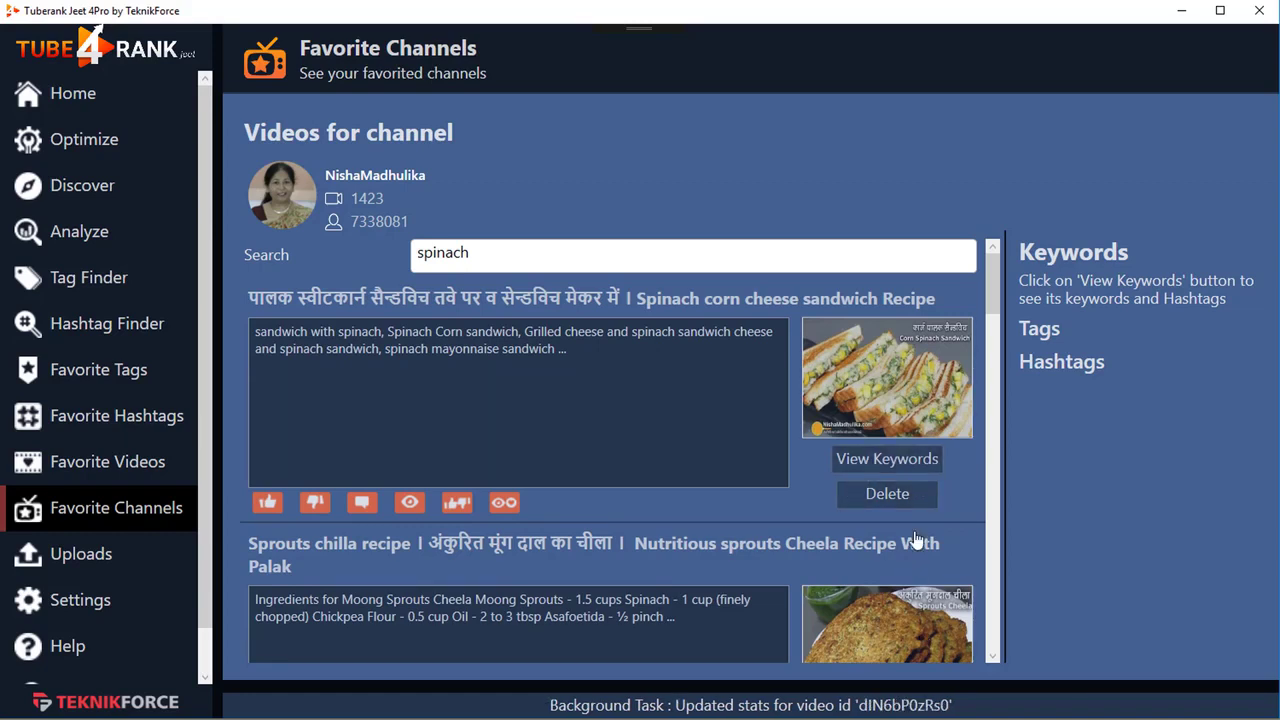
{"action": "left_click_drag", "start_coordinate": [995, 290], "coordinate": [1000, 260]}
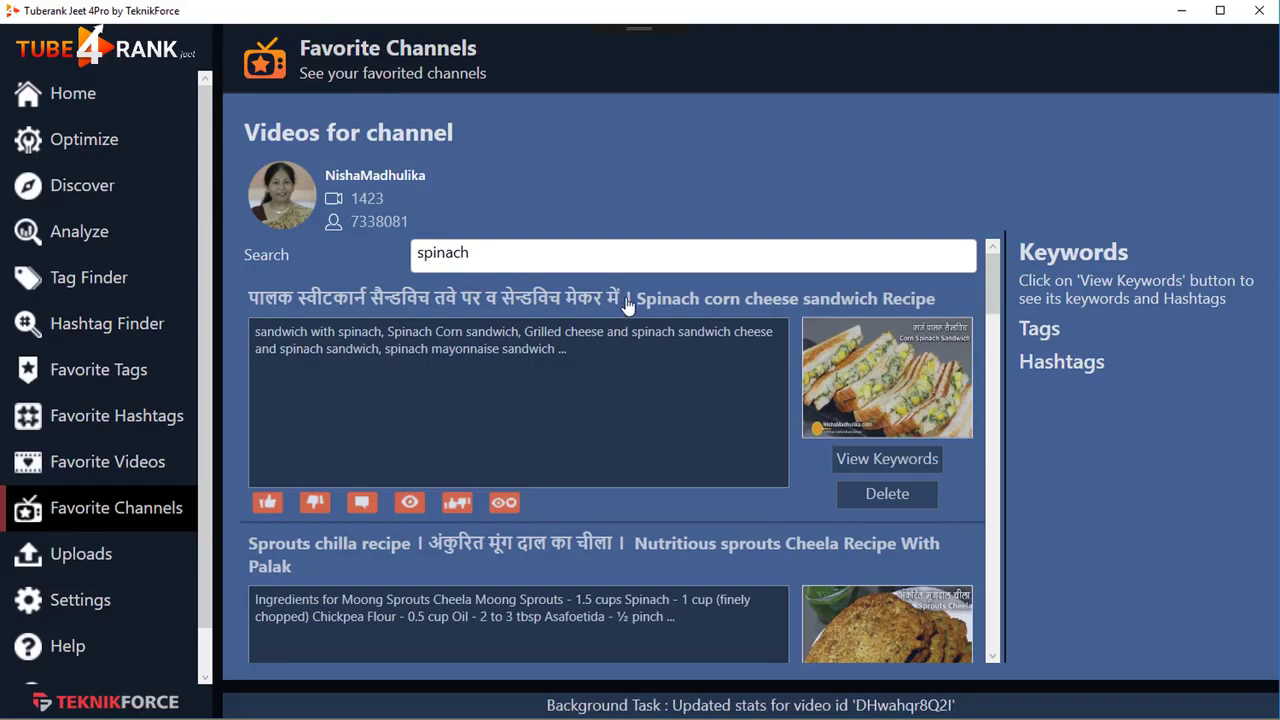
{"action": "left_click_drag", "start_coordinate": [617, 266], "coordinate": [408, 256]}
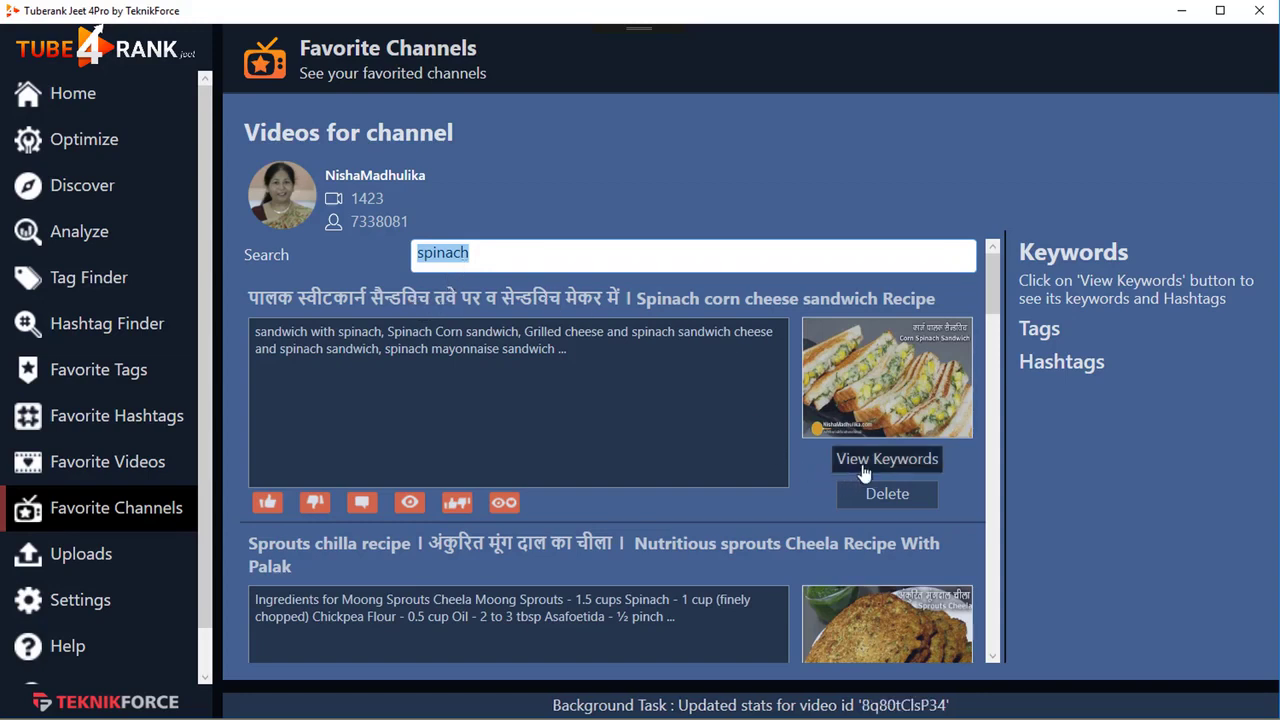
{"action": "left_click_drag", "start_coordinate": [590, 404], "coordinate": [311, 333]}
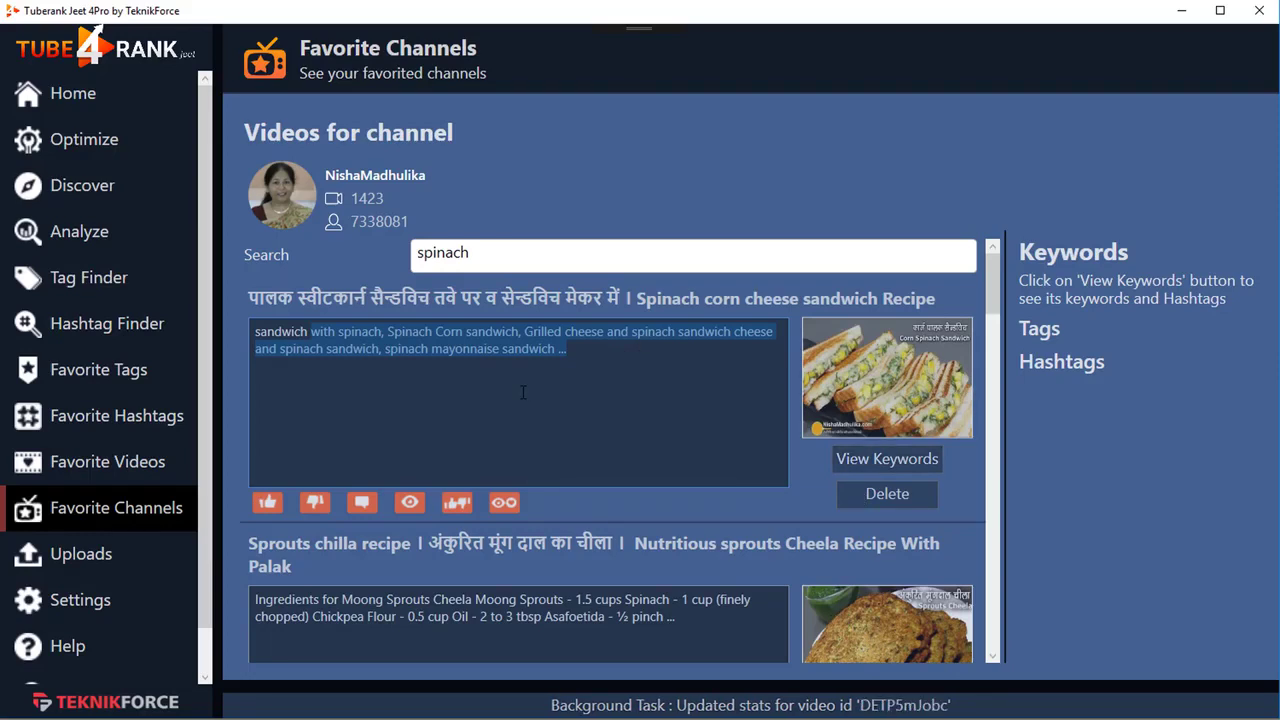
{"action": "left_click", "coordinate": [84, 139]}
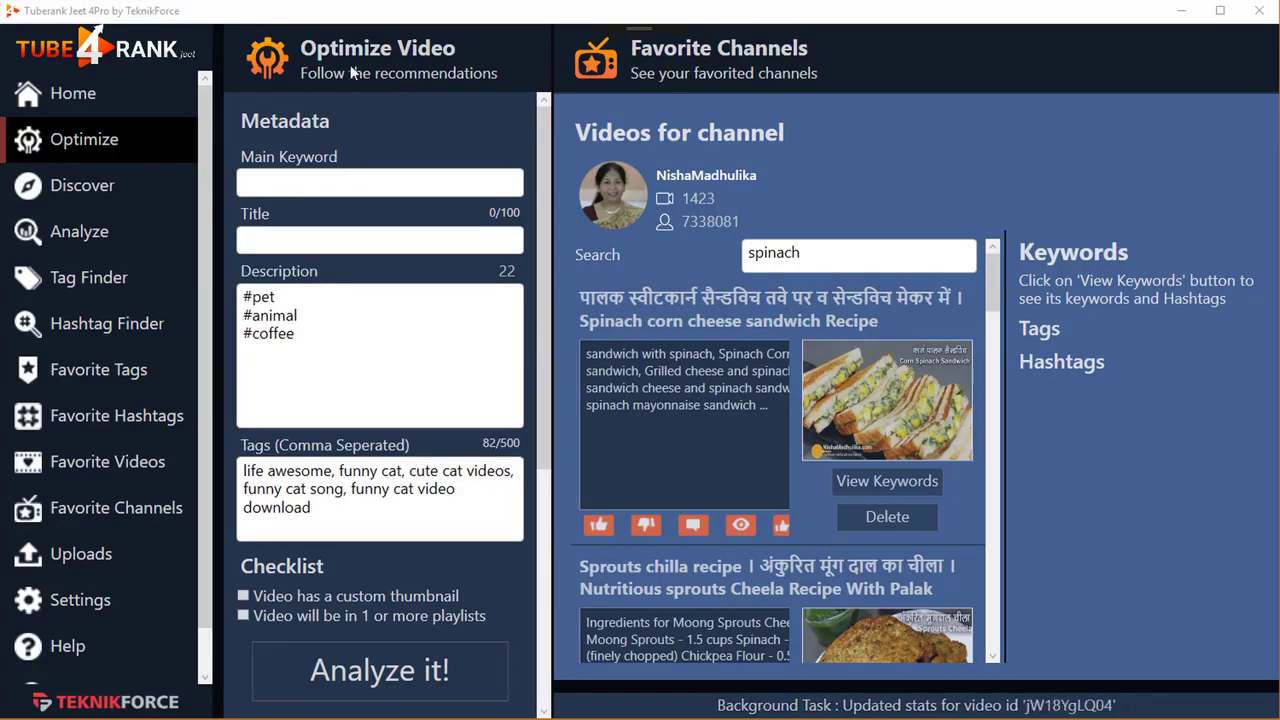
Analyze the current video metadata to get a baseline optimization score.
{"action": "scroll", "coordinate": [400, 480], "scroll_direction": "down", "scroll_amount": 2}
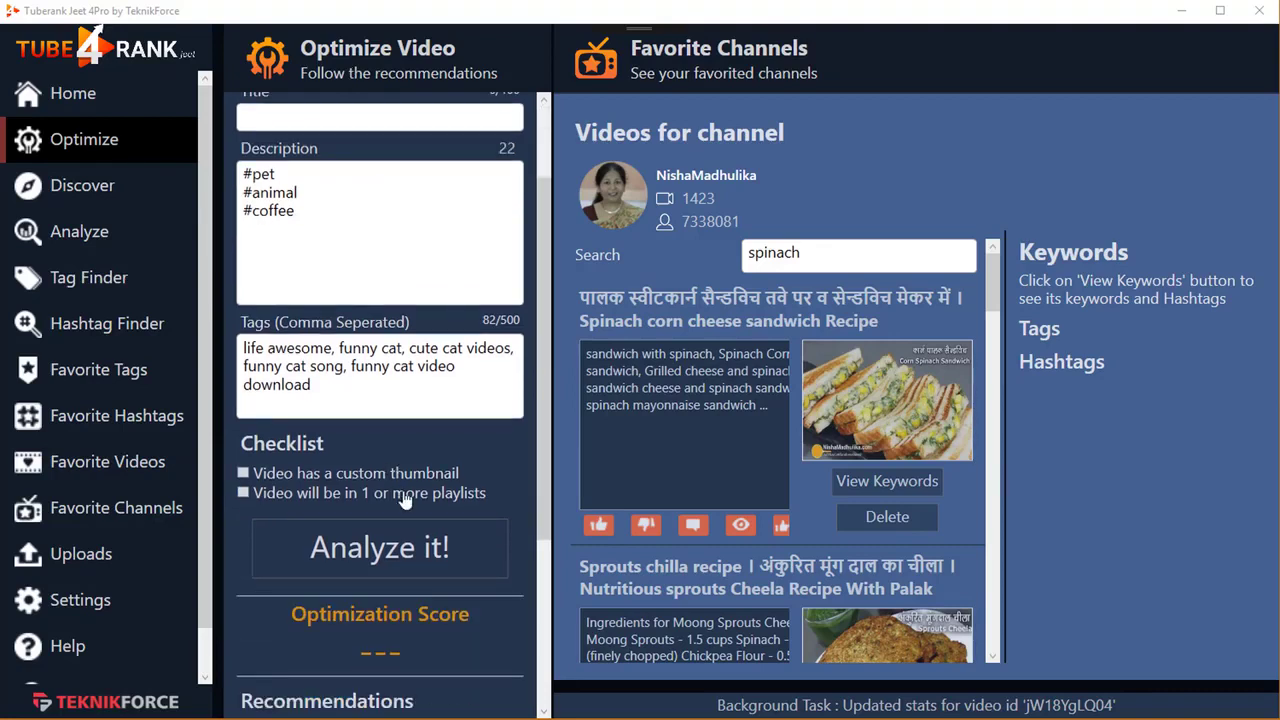
{"action": "left_click", "coordinate": [410, 543]}
{"action": "scroll", "coordinate": [411, 513], "scroll_direction": "down", "scroll_amount": 4}
{"action": "scroll", "coordinate": [380, 450], "scroll_direction": "down", "scroll_amount": 5}
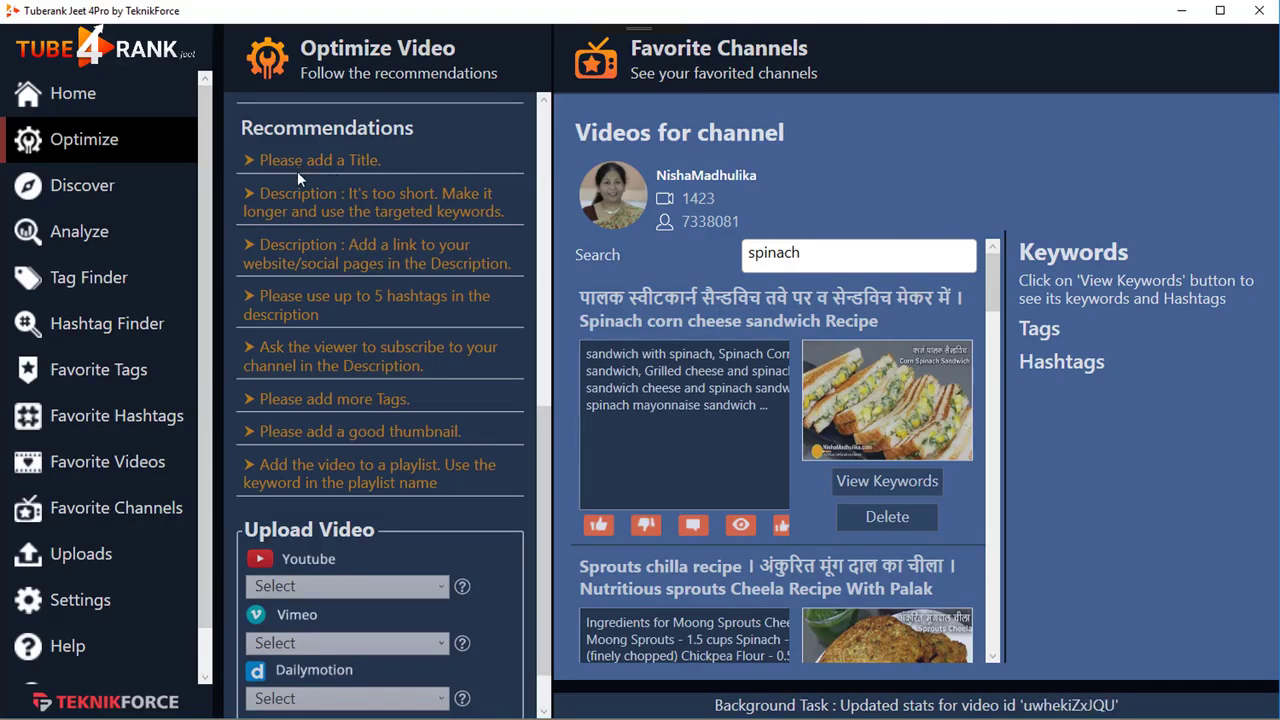
{"action": "scroll", "coordinate": [362, 447], "scroll_direction": "up", "scroll_amount": 14}
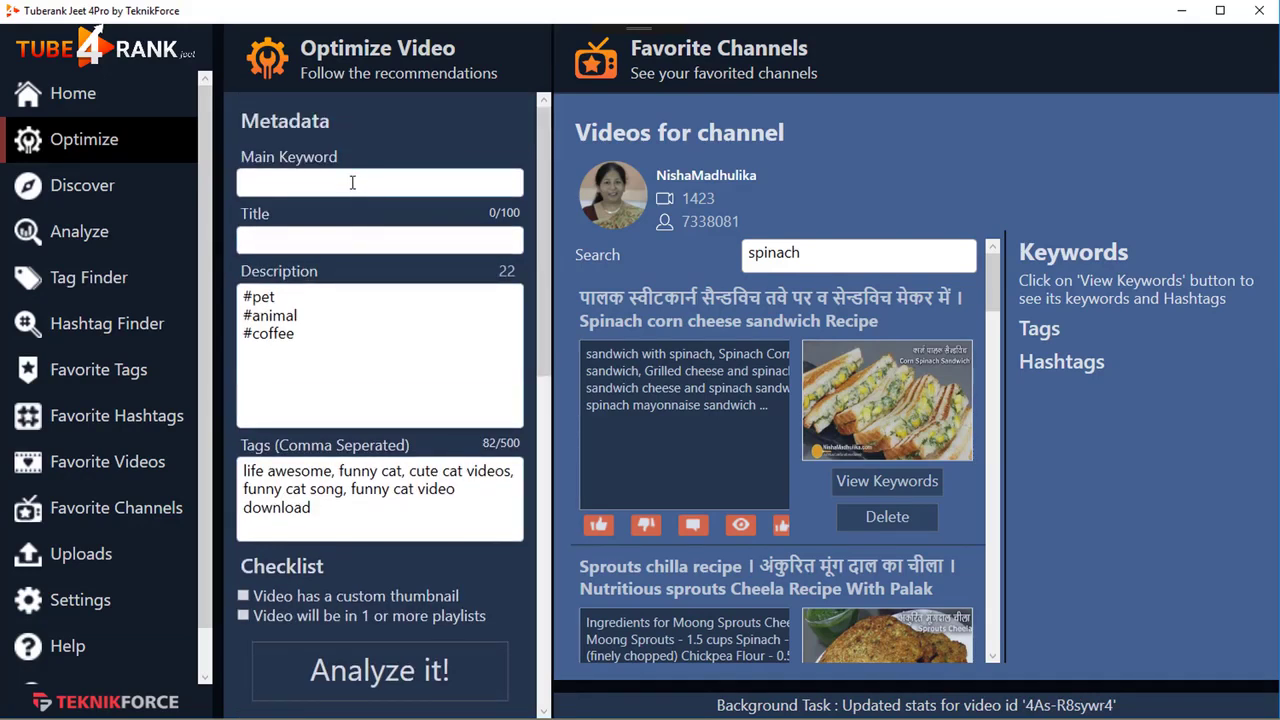
Copy the spinach sandwich video's title into the Main Keyword field.
{"action": "right_click", "coordinate": [745, 331]}
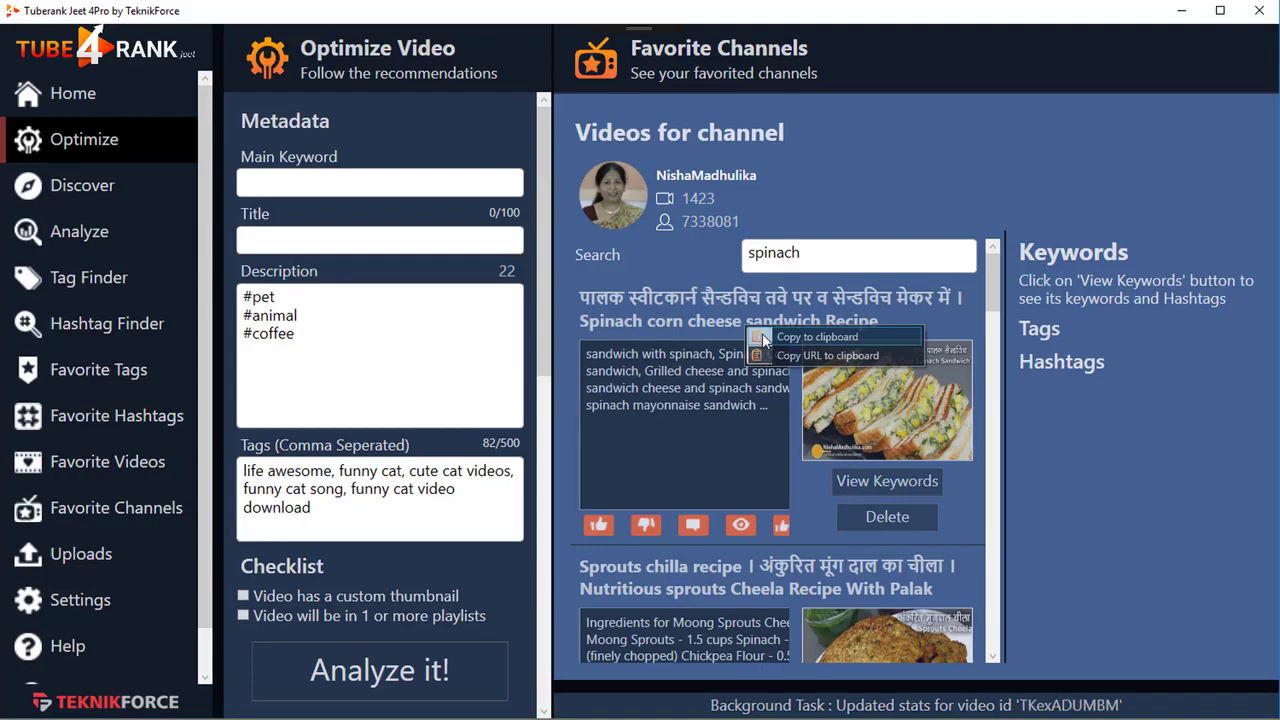
{"action": "left_click", "coordinate": [766, 338]}
{"action": "left_click", "coordinate": [425, 180]}
{"action": "key", "text": "ctrl+v"}
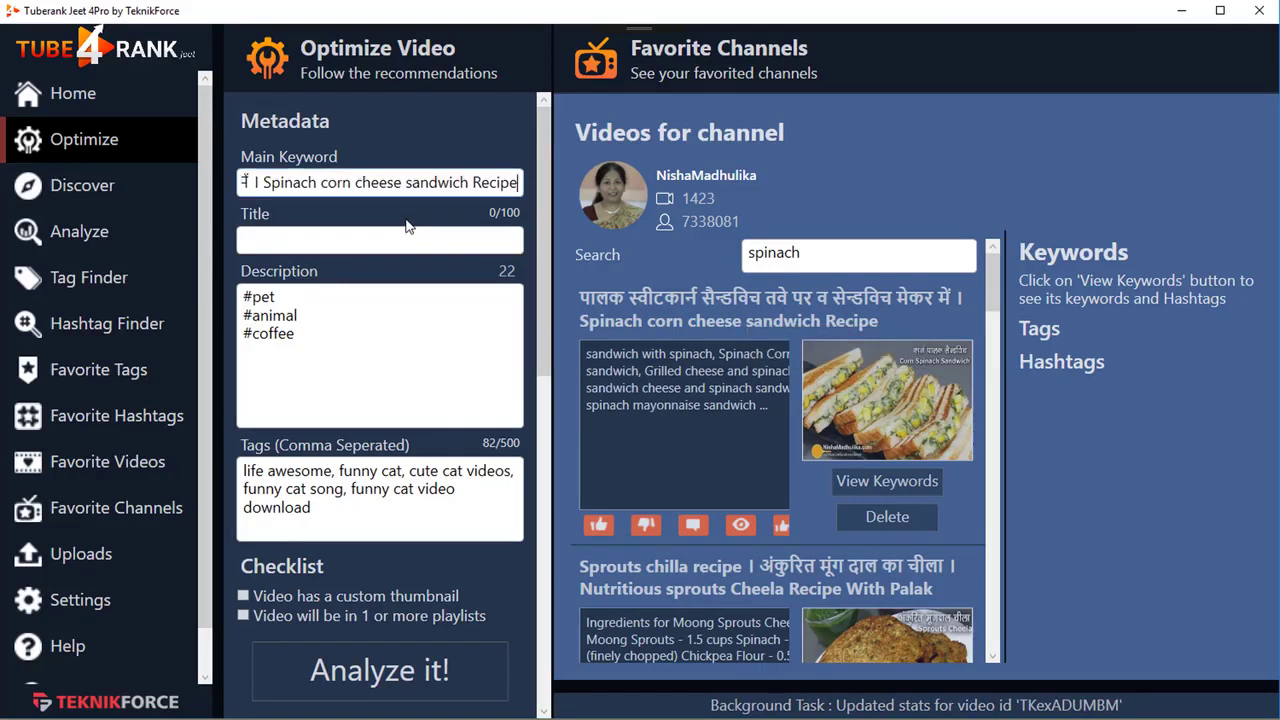
Remove the Hindi part and reword the keyword to 'Tasty Spinach corn cheese Sandwich! Fast recipe!'.
{"action": "mouse_move", "coordinate": [337, 180]}
{"action": "left_mouse_down"}
{"action": "mouse_move", "coordinate": [155, 186]}
{"action": "mouse_move", "coordinate": [362, 185]}
{"action": "left_mouse_up"}
{"action": "left_click", "coordinate": [362, 185]}
{"action": "left_click_drag", "start_coordinate": [465, 198], "coordinate": [240, 157]}
{"action": "left_click_drag", "start_coordinate": [329, 184], "coordinate": [97, 163]}
{"action": "key", "text": "BackSpace"}
{"action": "type", "text": "Tasy"}
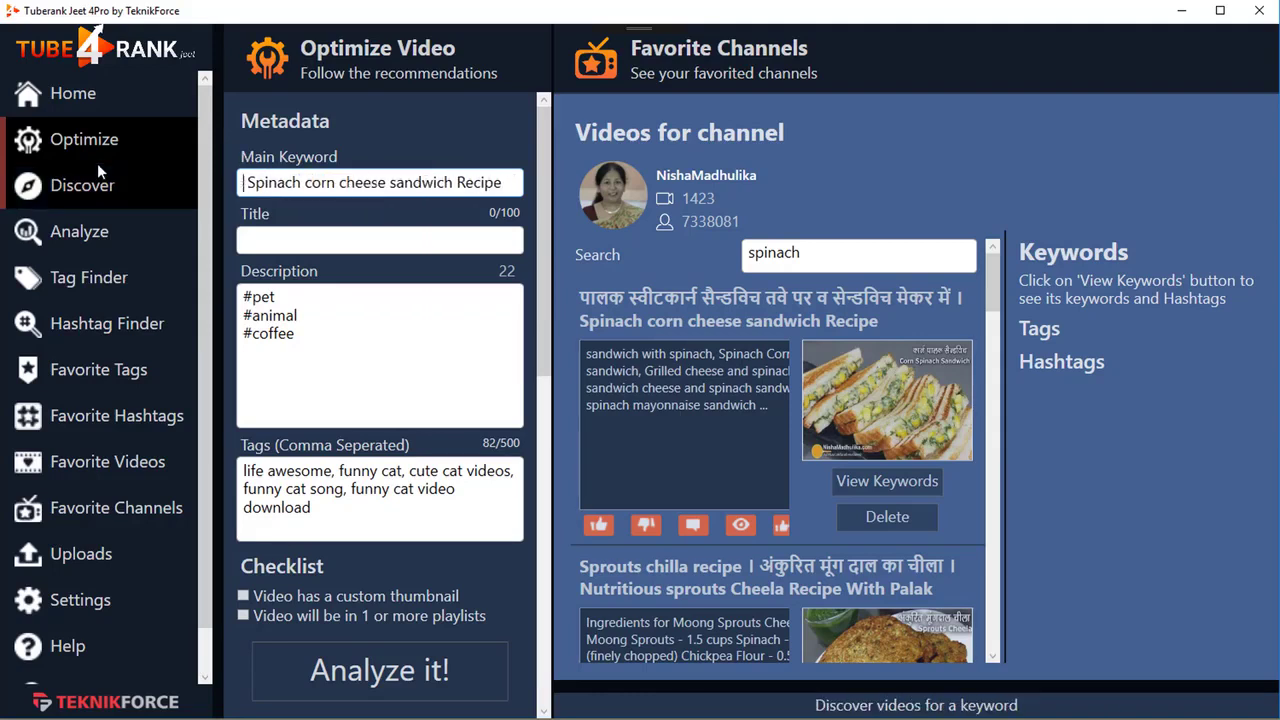
{"action": "key", "text": "BackSpace"}
{"action": "type", "text": "ty"}
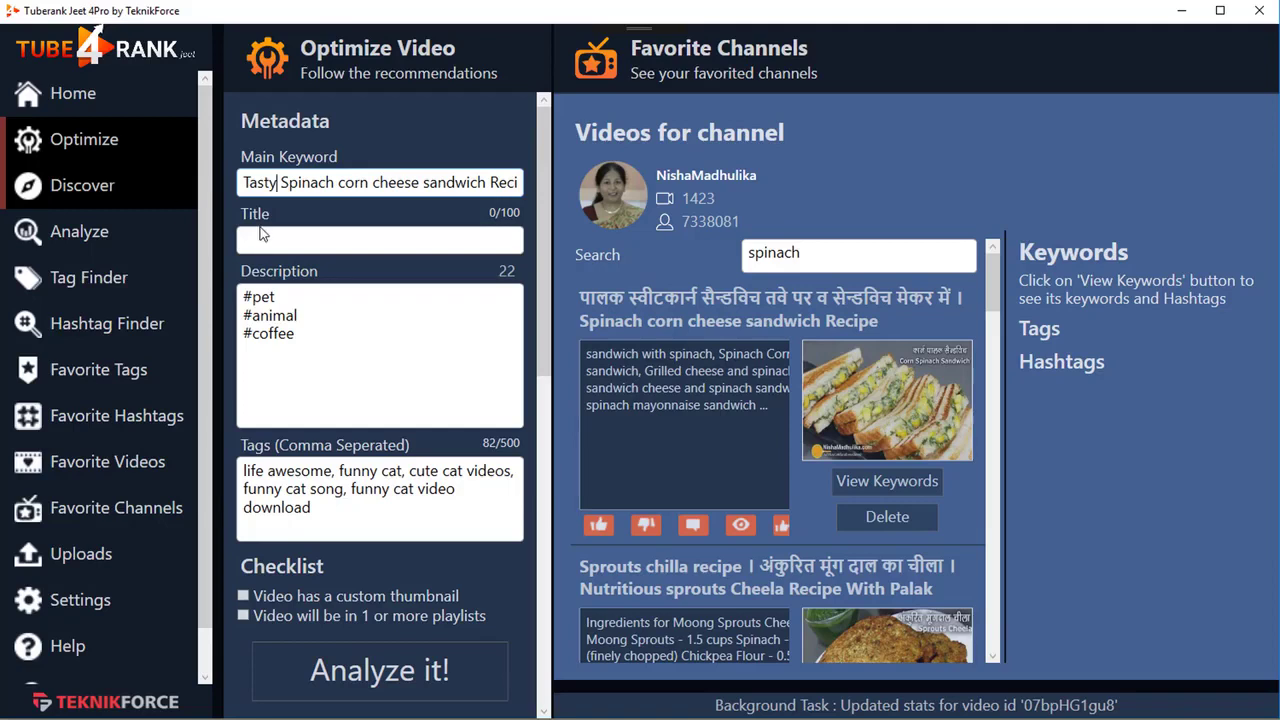
{"action": "left_click_drag", "start_coordinate": [422, 182], "coordinate": [772, 187]}
{"action": "type", "text": "Sa"}
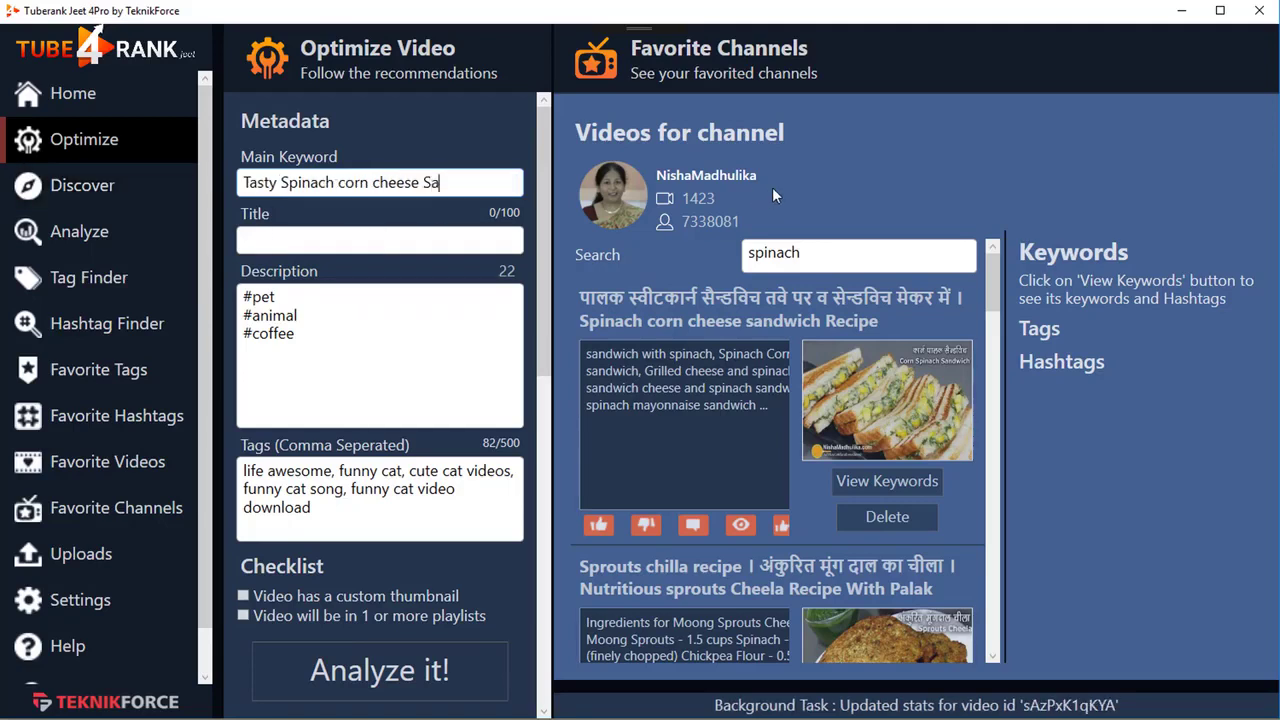
{"action": "type", "text": "ndwich! Fast recipe!"}
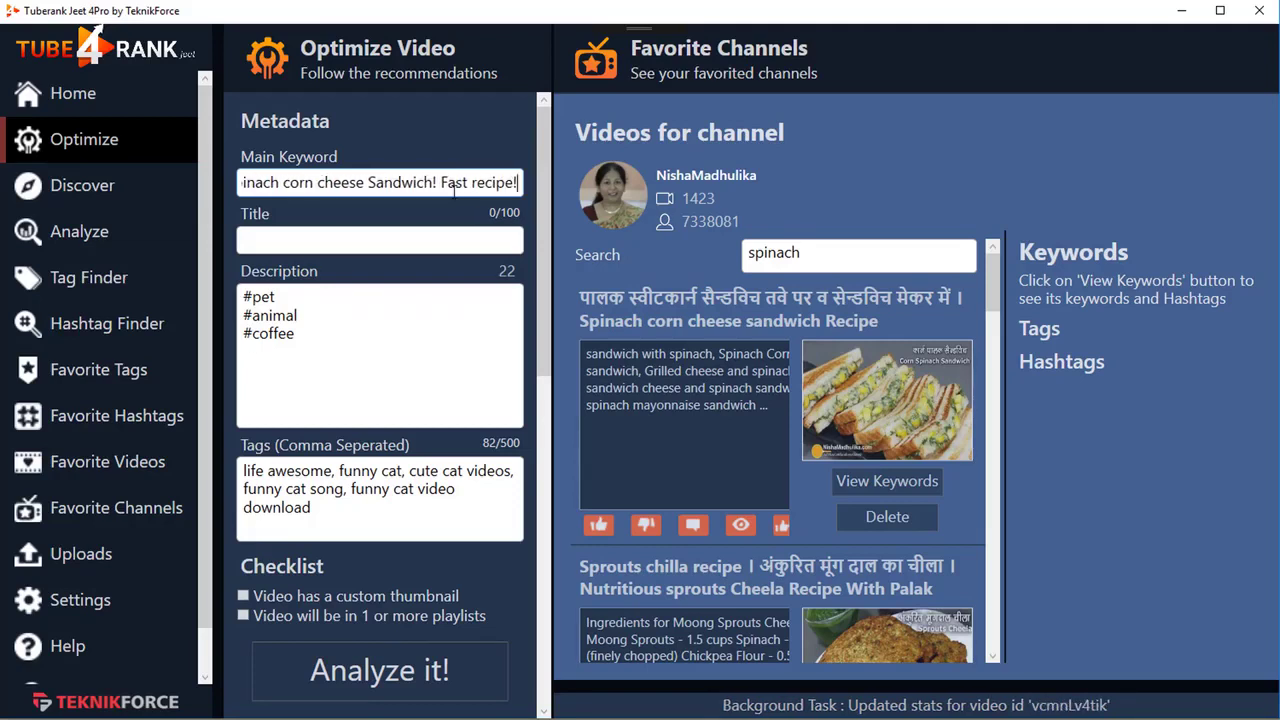
{"action": "scroll", "coordinate": [357, 323], "scroll_direction": "down", "scroll_amount": 1}
Move the sandwich headline out of Main Keyword and into the Title field.
{"action": "scroll", "coordinate": [377, 266], "scroll_direction": "up", "scroll_amount": 1}
{"action": "triple_click", "coordinate": [365, 185]}
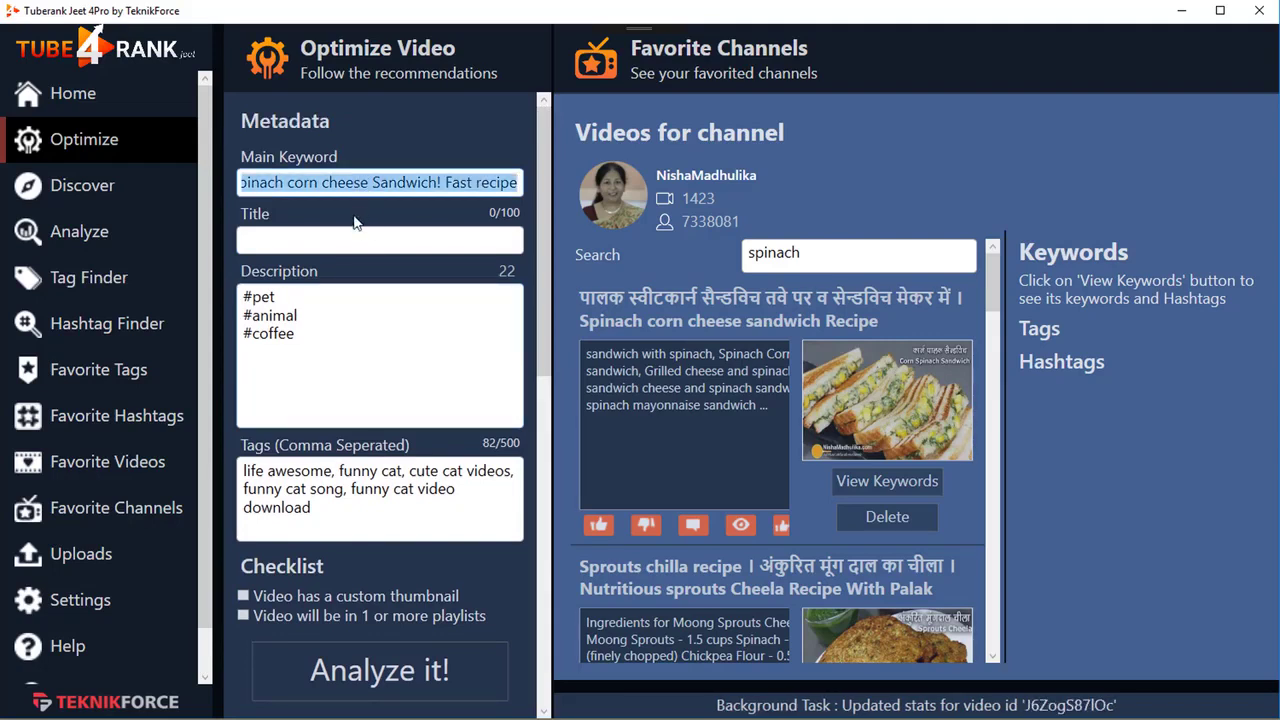
{"action": "key", "text": "ctrl+x"}
{"action": "left_click", "coordinate": [346, 239]}
{"action": "key", "text": "ctrl+v"}
Re-analyze the video, raising the Optimization Score from 36% to 67%.
{"action": "scroll", "coordinate": [320, 320], "scroll_direction": "down", "scroll_amount": 2}
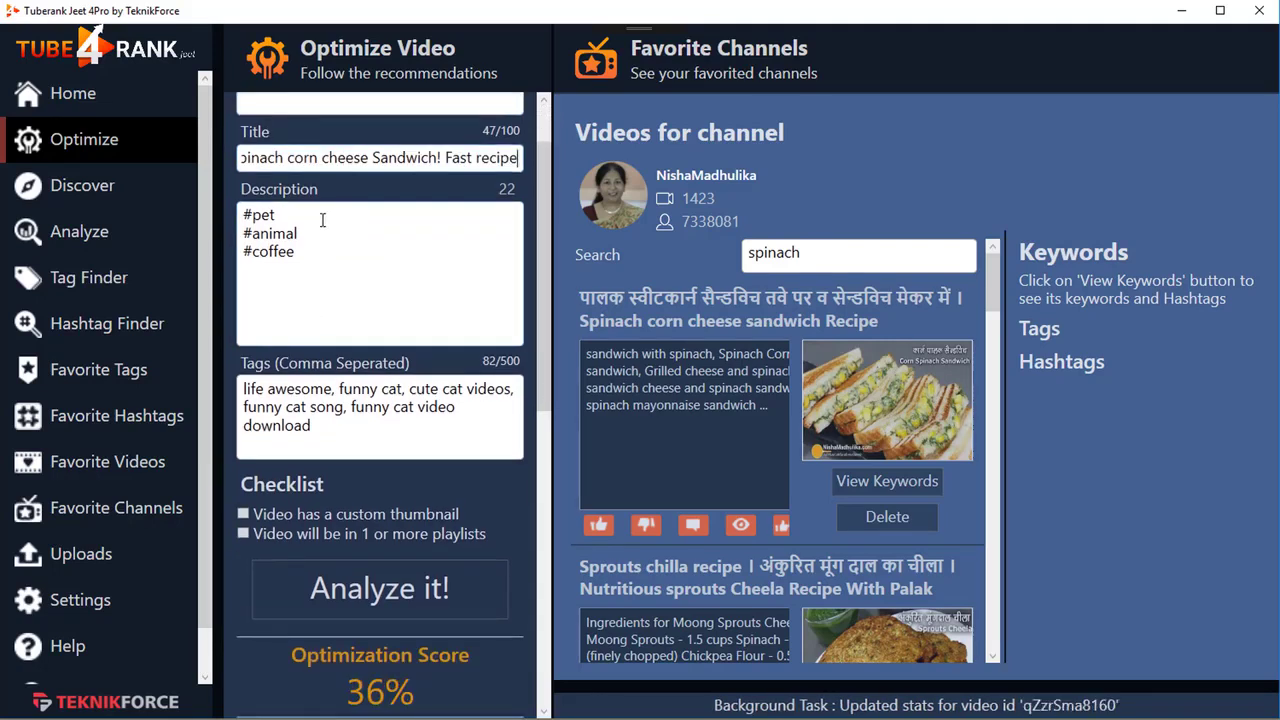
{"action": "left_click_drag", "start_coordinate": [312, 258], "coordinate": [234, 215]}
{"action": "scroll", "coordinate": [330, 300], "scroll_direction": "down", "scroll_amount": 3}
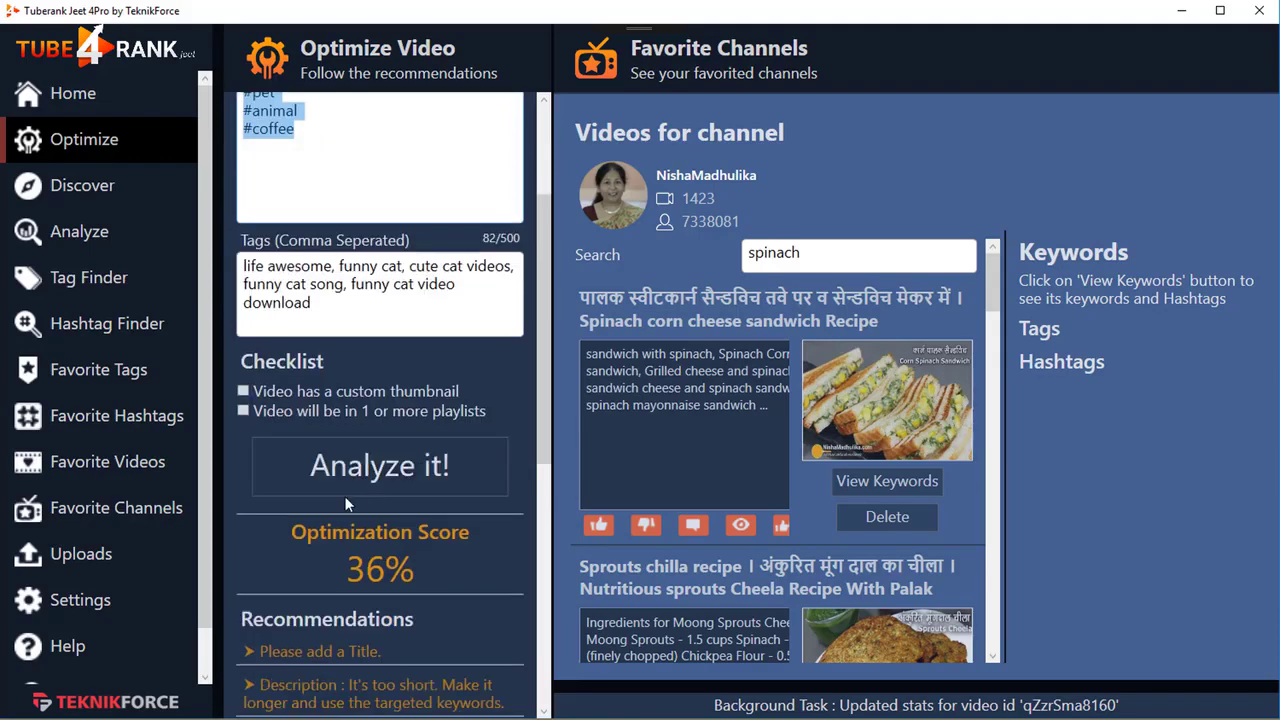
{"action": "left_click", "coordinate": [371, 468]}
{"action": "scroll", "coordinate": [372, 480], "scroll_direction": "down", "scroll_amount": 5}
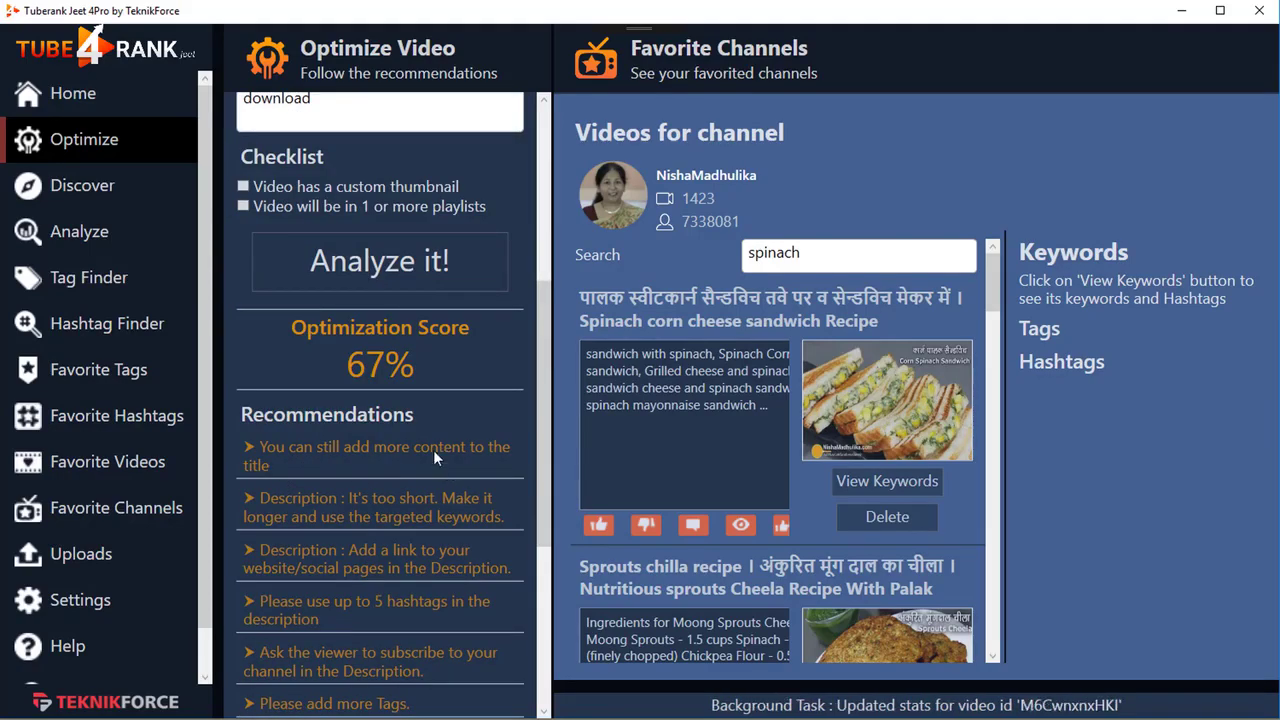
{"action": "scroll", "coordinate": [396, 370], "scroll_direction": "up", "scroll_amount": 8}
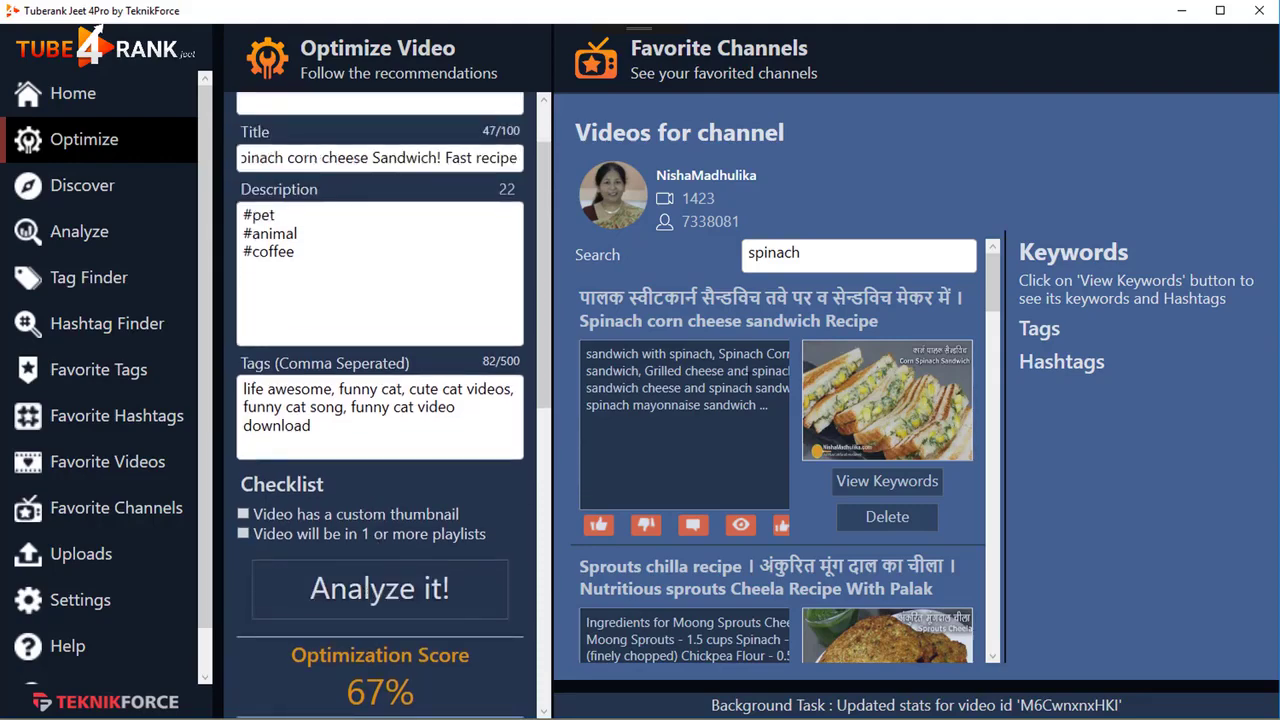
{"action": "scroll", "coordinate": [703, 476], "scroll_direction": "down", "scroll_amount": 3}
{"action": "scroll", "coordinate": [862, 400], "scroll_direction": "down", "scroll_amount": 5}
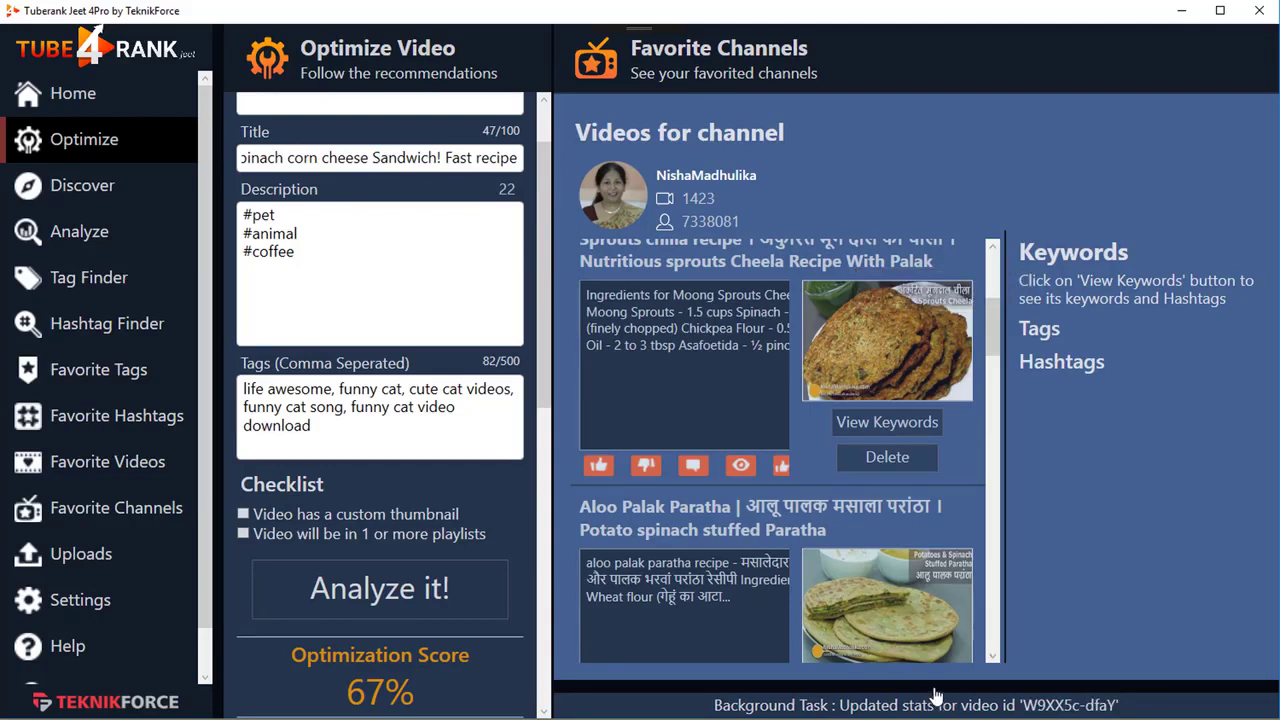
{"action": "mouse_move", "coordinate": [935, 692]}
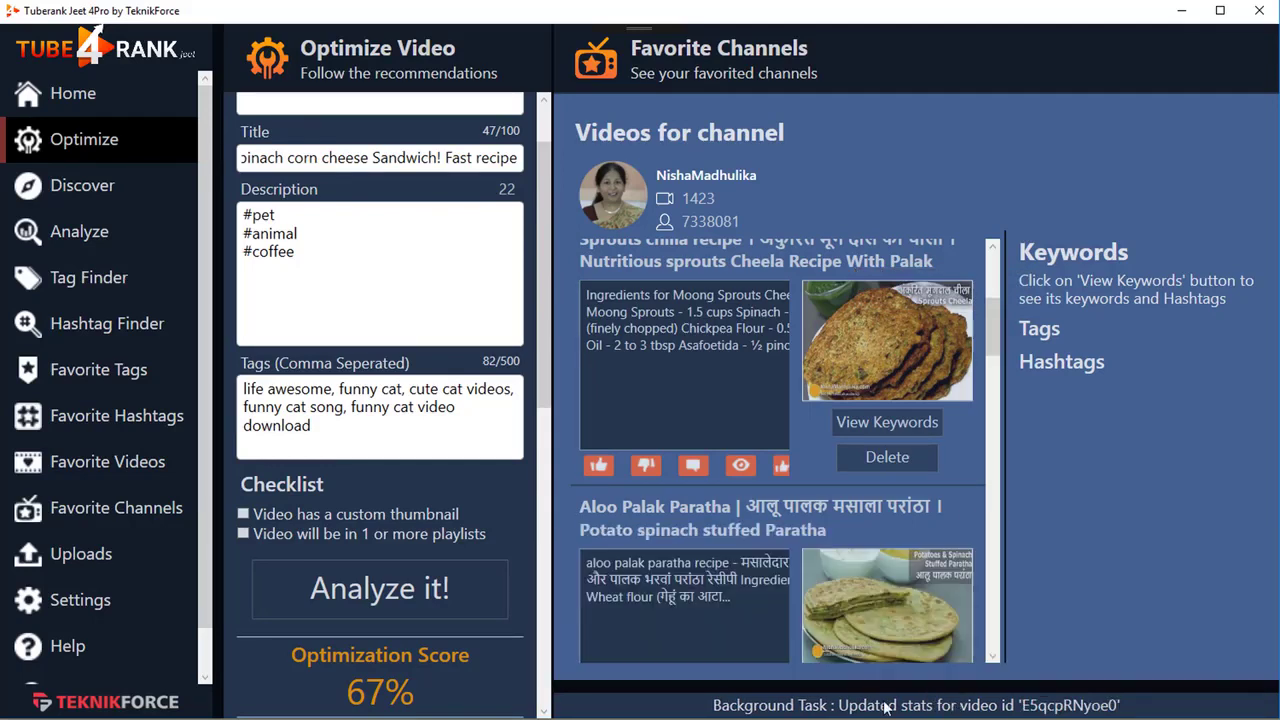
Rework the pasted Sprouts chilla title in the Pastebox into 'Nutritious Recipe with spinach'.
{"action": "left_click", "coordinate": [803, 606]}
{"action": "key", "text": "ctrl+v"}
{"action": "key", "text": "ctrl+a"}
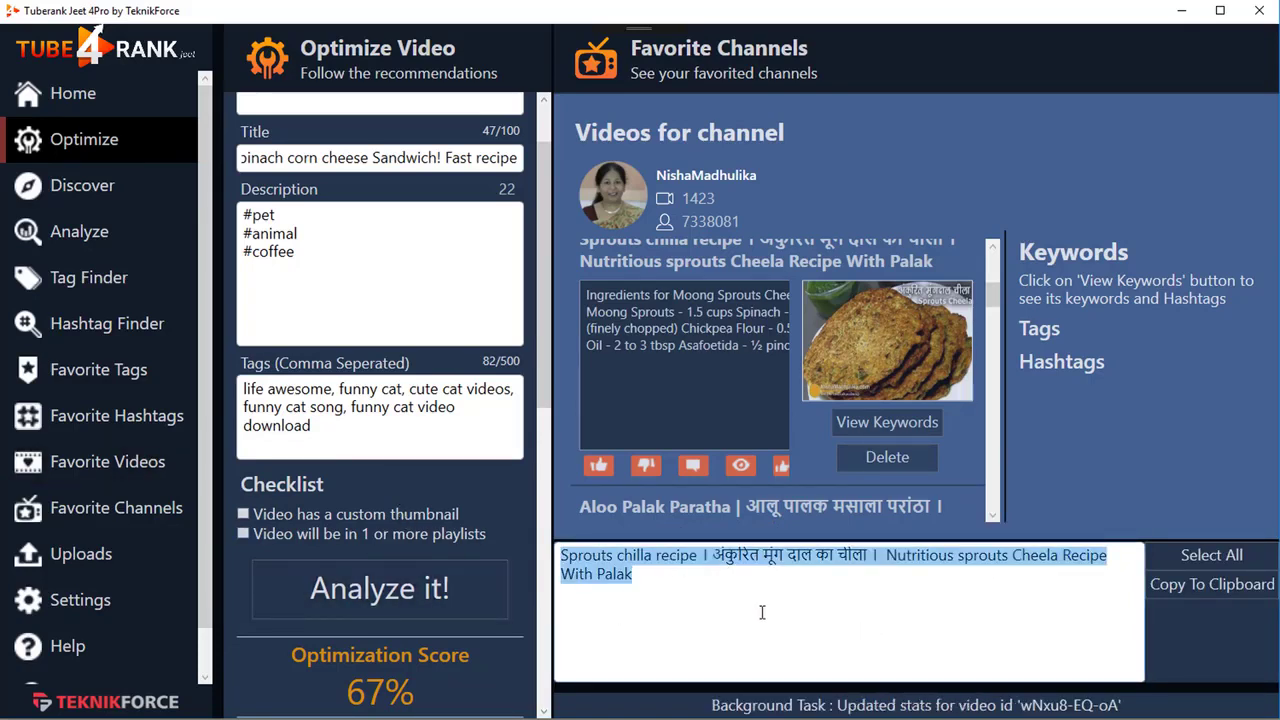
{"action": "left_click", "coordinate": [720, 594]}
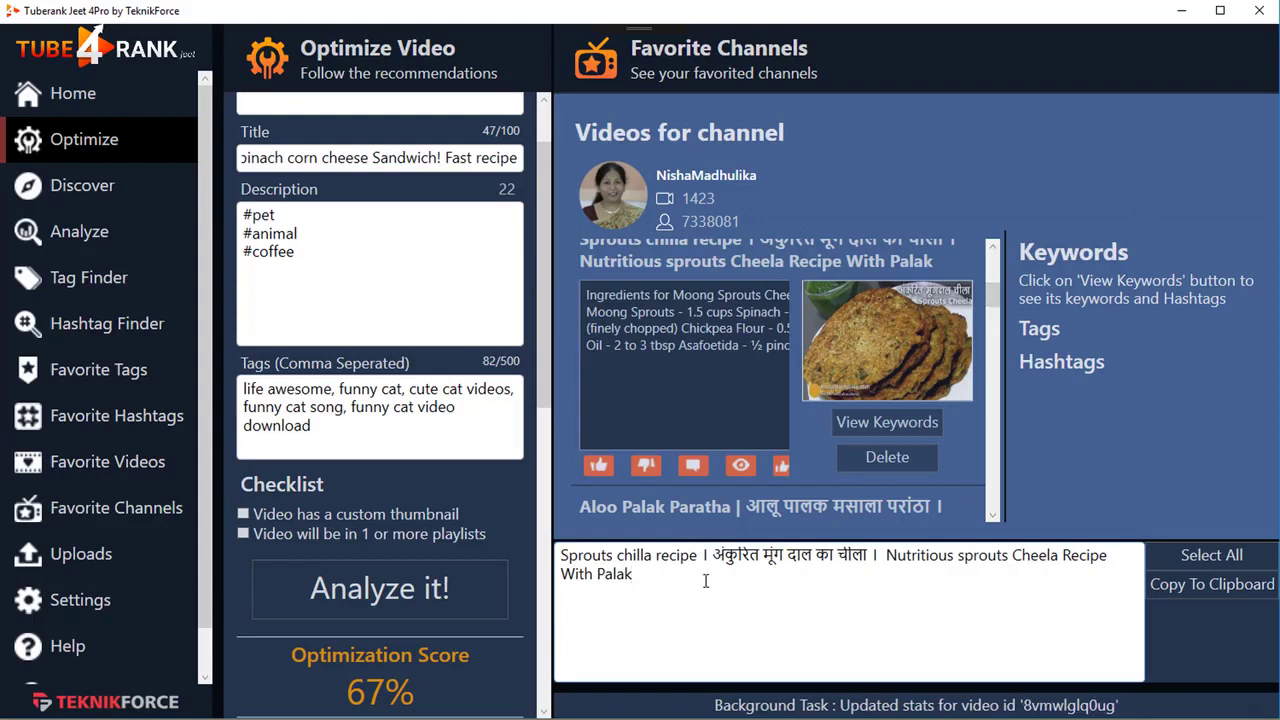
{"action": "left_click_drag", "start_coordinate": [884, 555], "coordinate": [592, 556]}
{"action": "key", "text": "shift+Home"}
{"action": "key", "text": "Delete"}
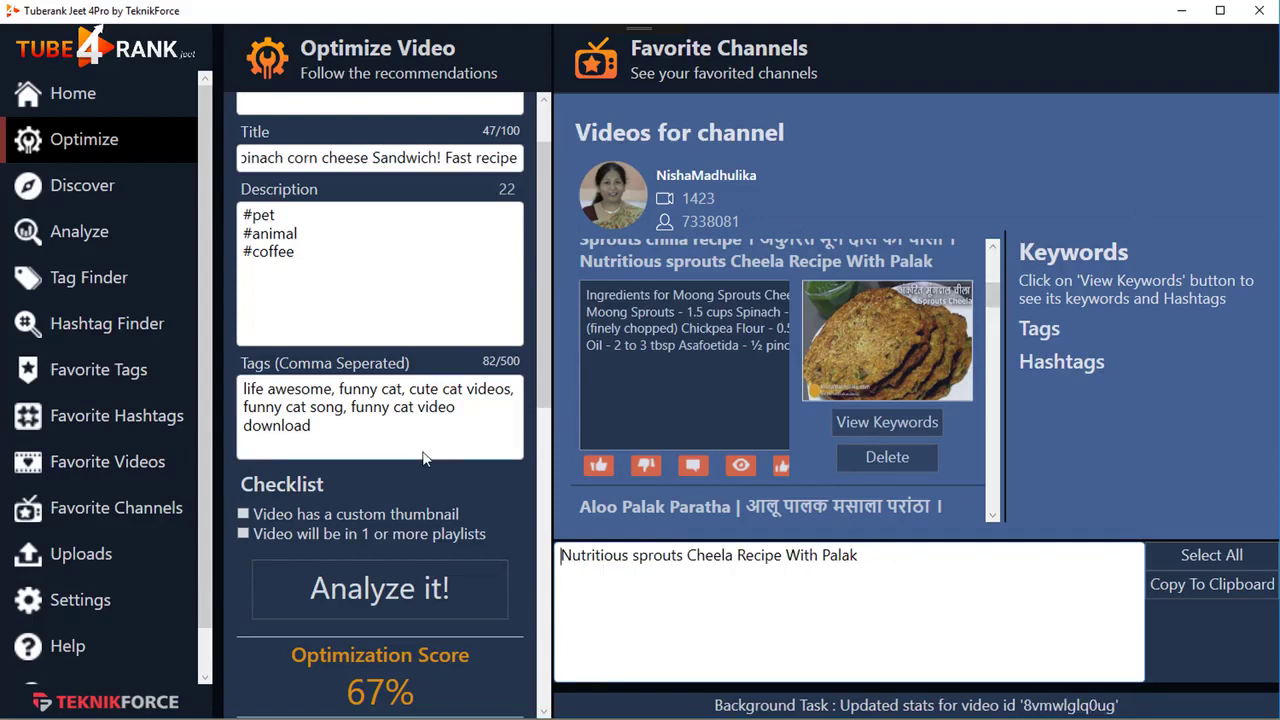
{"action": "double_click", "coordinate": [684, 556]}
{"action": "key", "text": "Delete"}
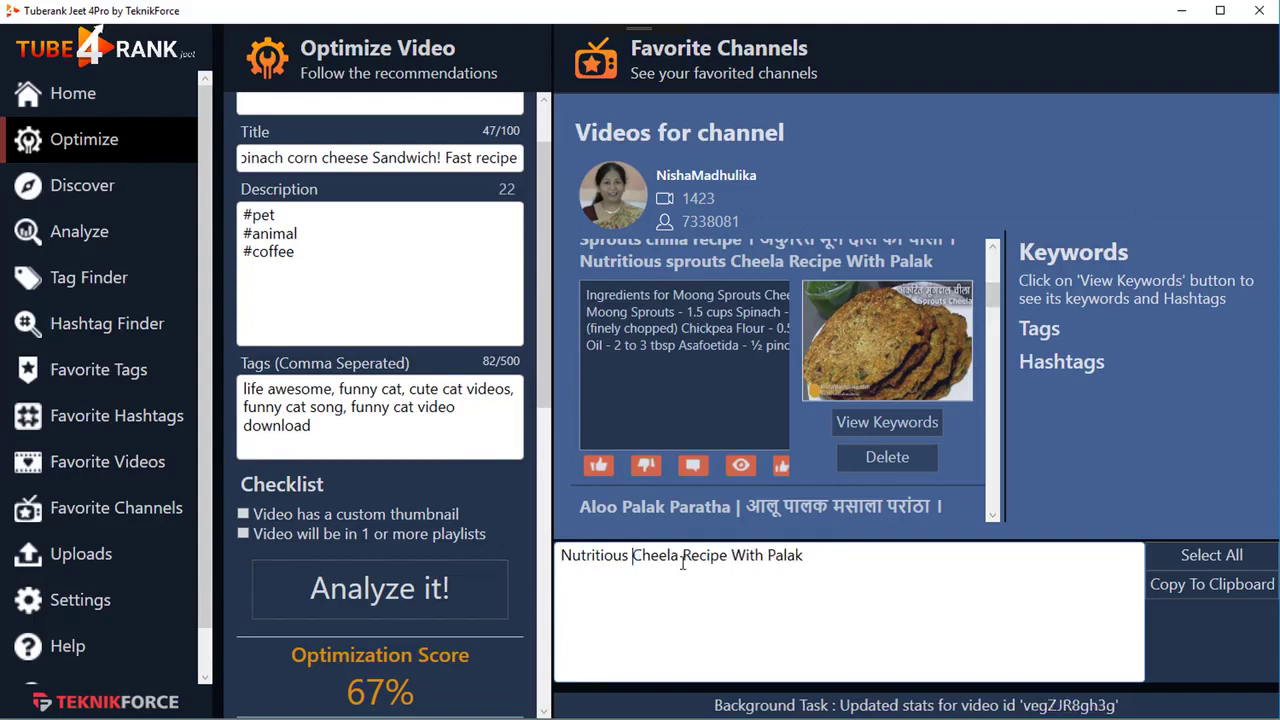
{"action": "left_click_drag", "start_coordinate": [680, 556], "coordinate": [849, 549]}
{"action": "key", "text": "Delete"}
{"action": "type", "text": "spinach"}
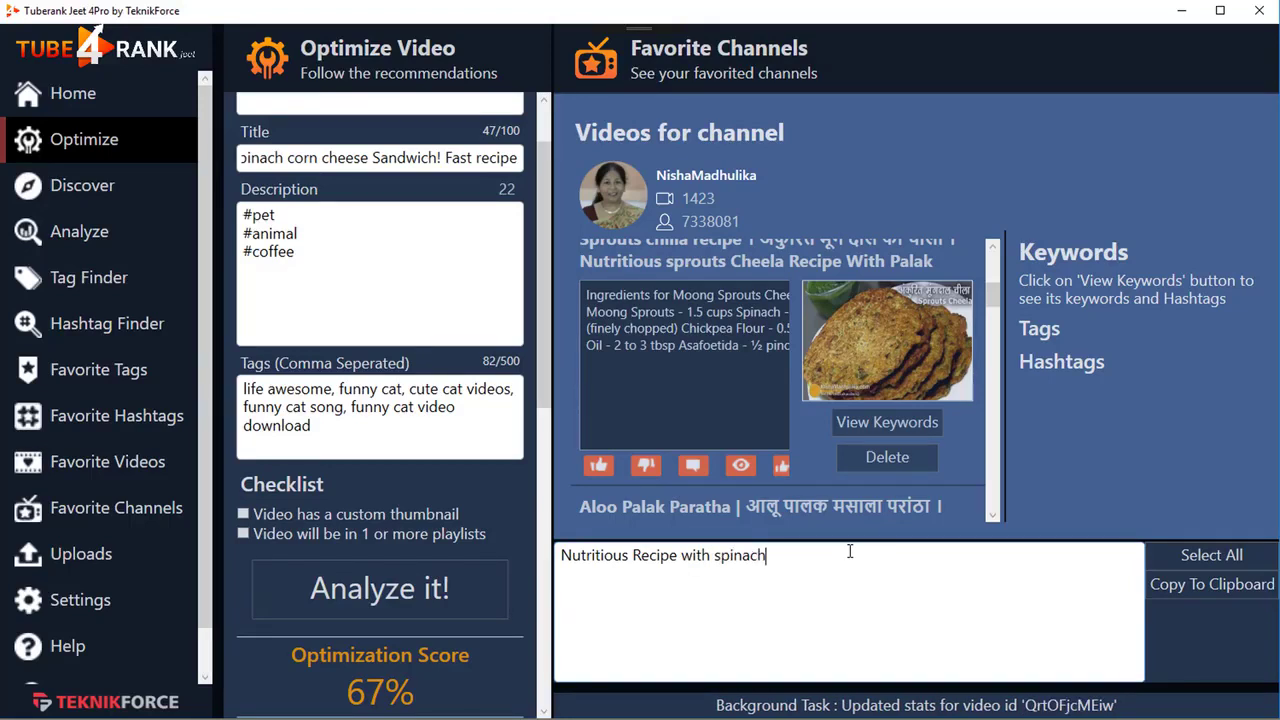
{"action": "key", "text": "ctrl+a"}
{"action": "key", "text": "ctrl+c"}
{"action": "key", "text": "BackSpace"}
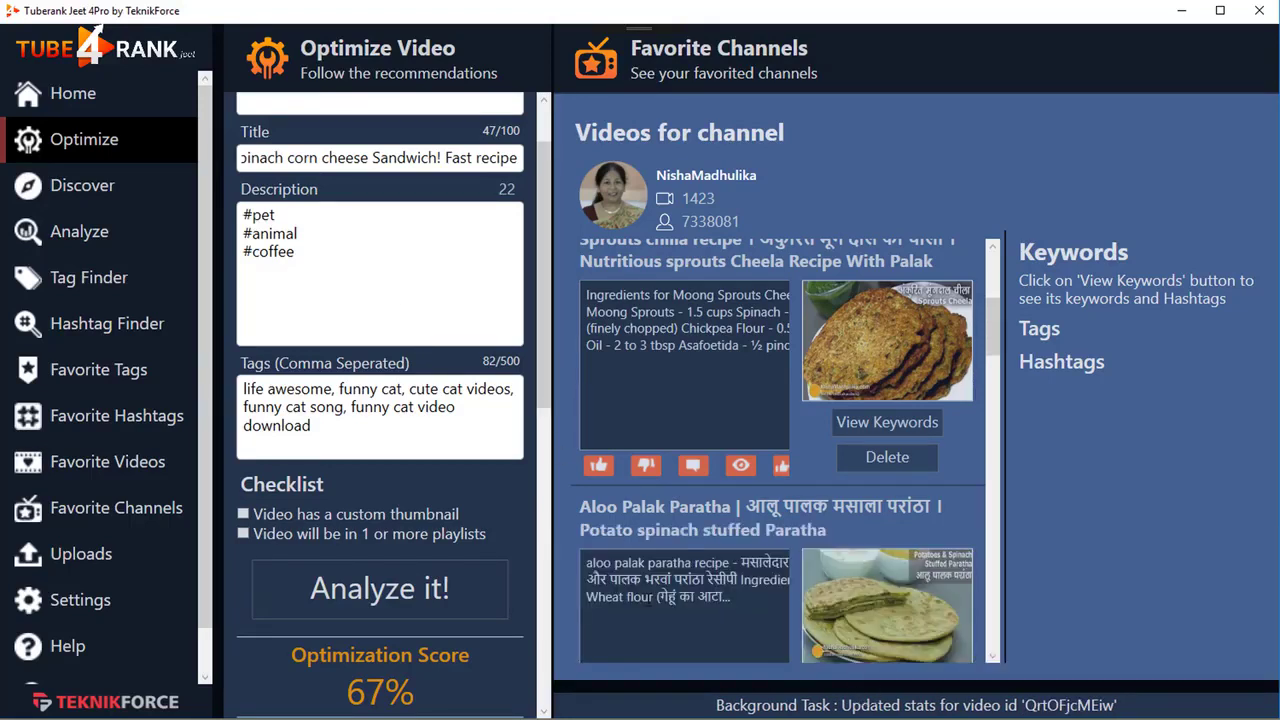
Append ', Nutritious Recipe with spinach' to the Title and re-analyze to reach 71%.
{"action": "left_click_drag", "start_coordinate": [462, 158], "coordinate": [520, 160]}
{"action": "left_click", "coordinate": [520, 162]}
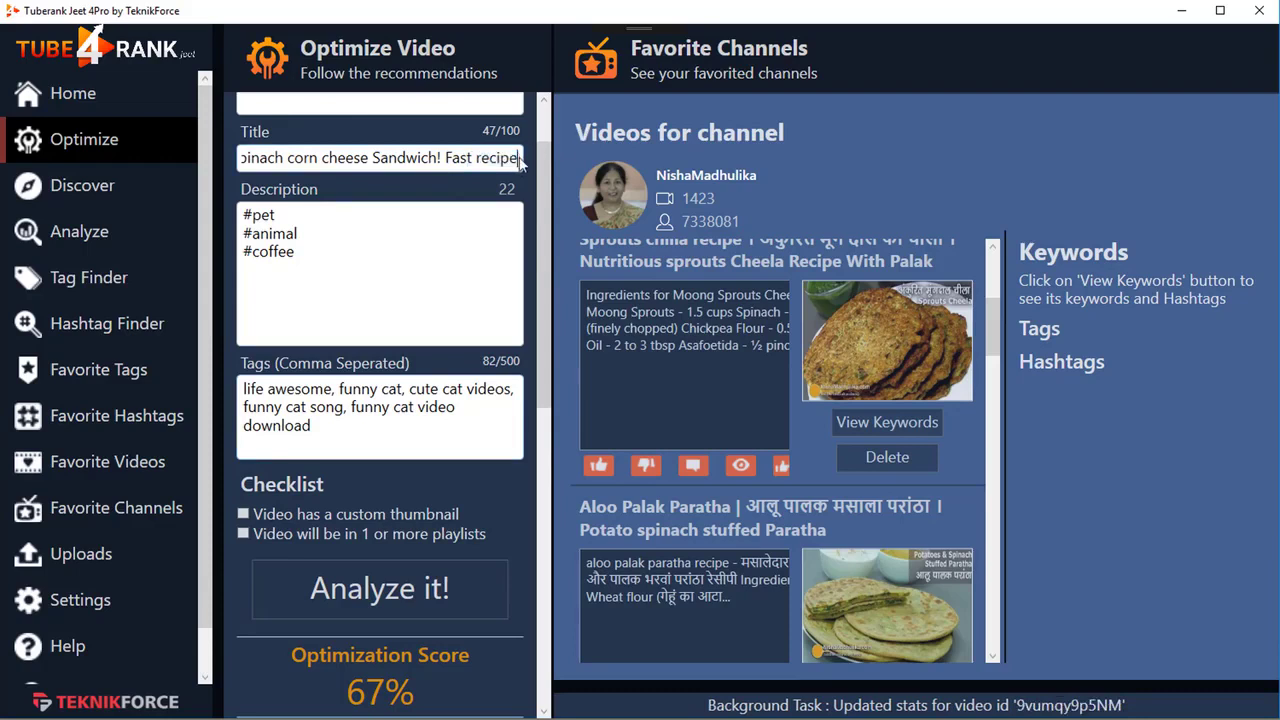
{"action": "key", "text": "ctrl+v"}
{"action": "left_click", "coordinate": [314, 158]}
{"action": "key", "text": "BackSpace"}
{"action": "type", "text": ","}
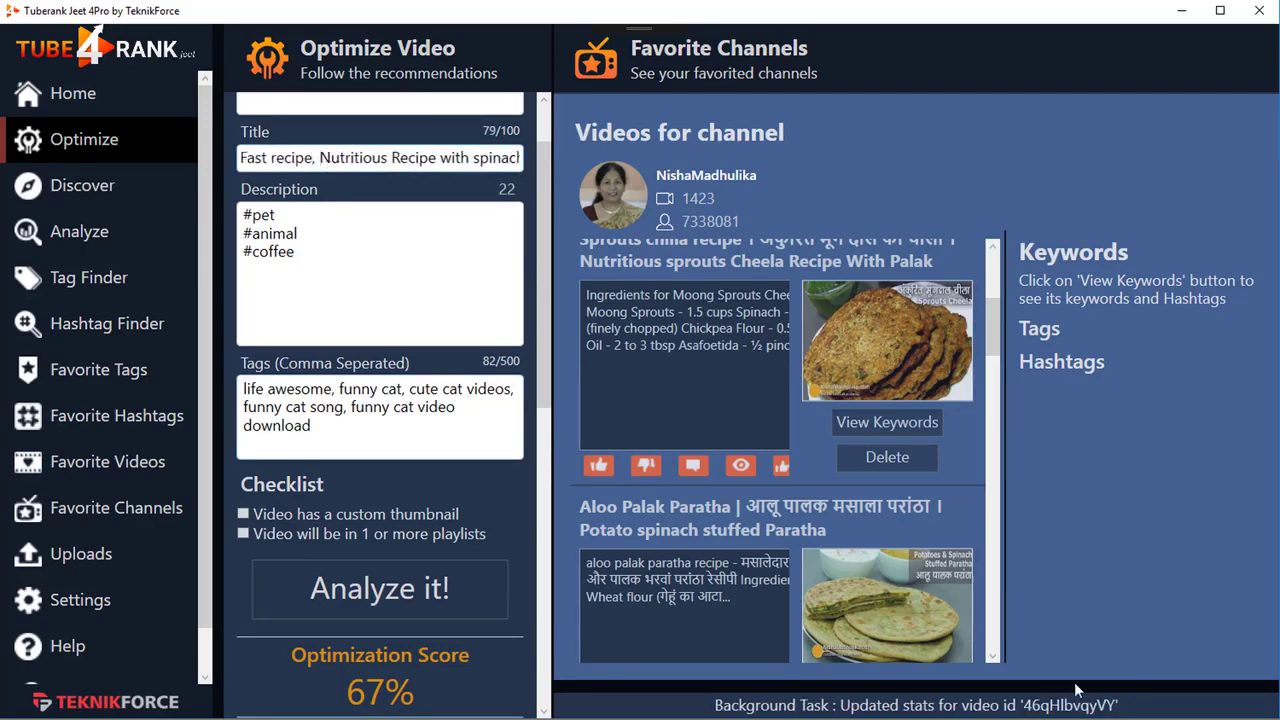
{"action": "left_click", "coordinate": [409, 600]}
{"action": "scroll", "coordinate": [390, 590], "scroll_direction": "down", "scroll_amount": 4}
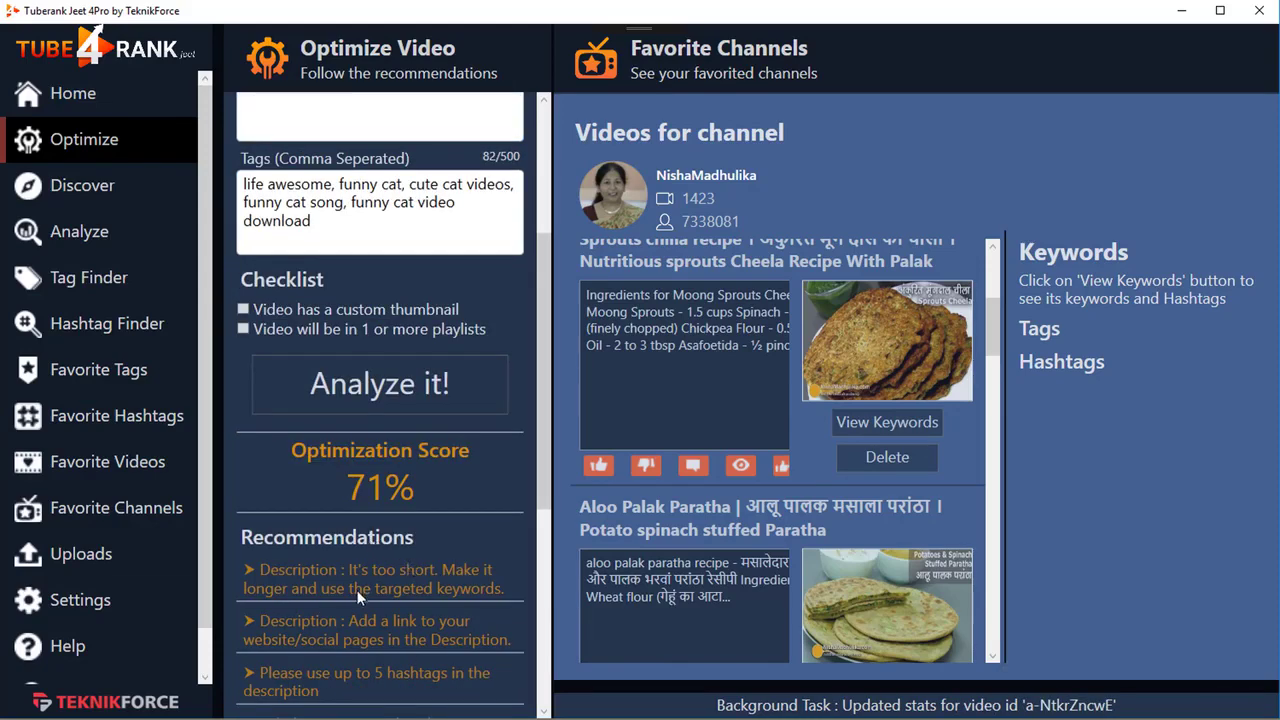
{"action": "scroll", "coordinate": [328, 337], "scroll_direction": "up", "scroll_amount": 3}
Copy the first spinach video's ingredient list to the start of the Description.
{"action": "scroll", "coordinate": [331, 463], "scroll_direction": "down", "scroll_amount": 3}
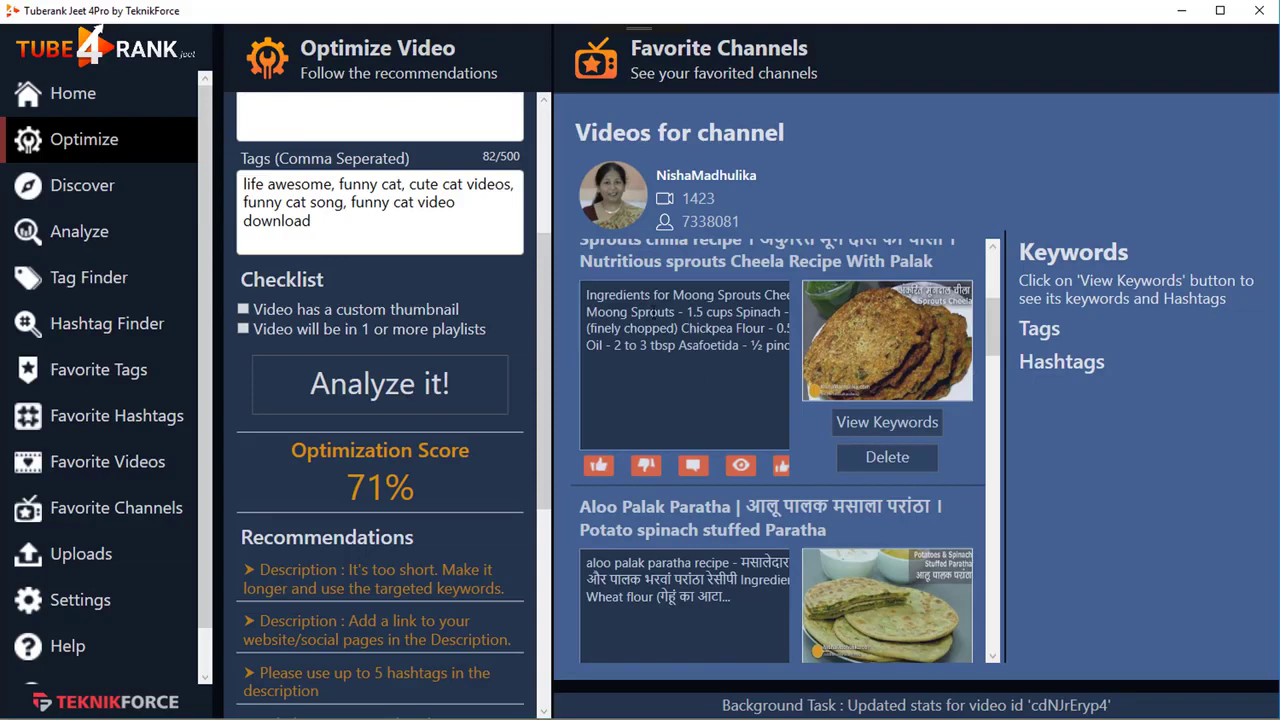
{"action": "right_click", "coordinate": [646, 294]}
{"action": "left_click", "coordinate": [691, 356]}
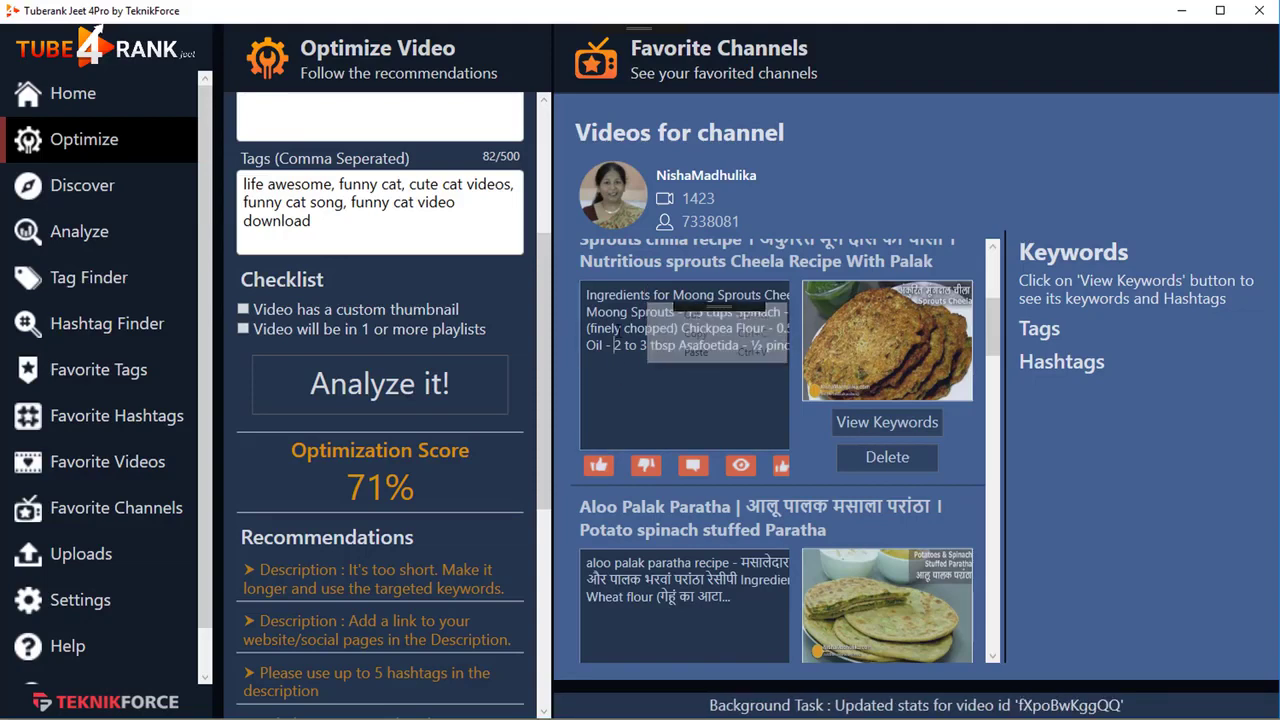
{"action": "left_click_drag", "start_coordinate": [588, 294], "coordinate": [762, 422]}
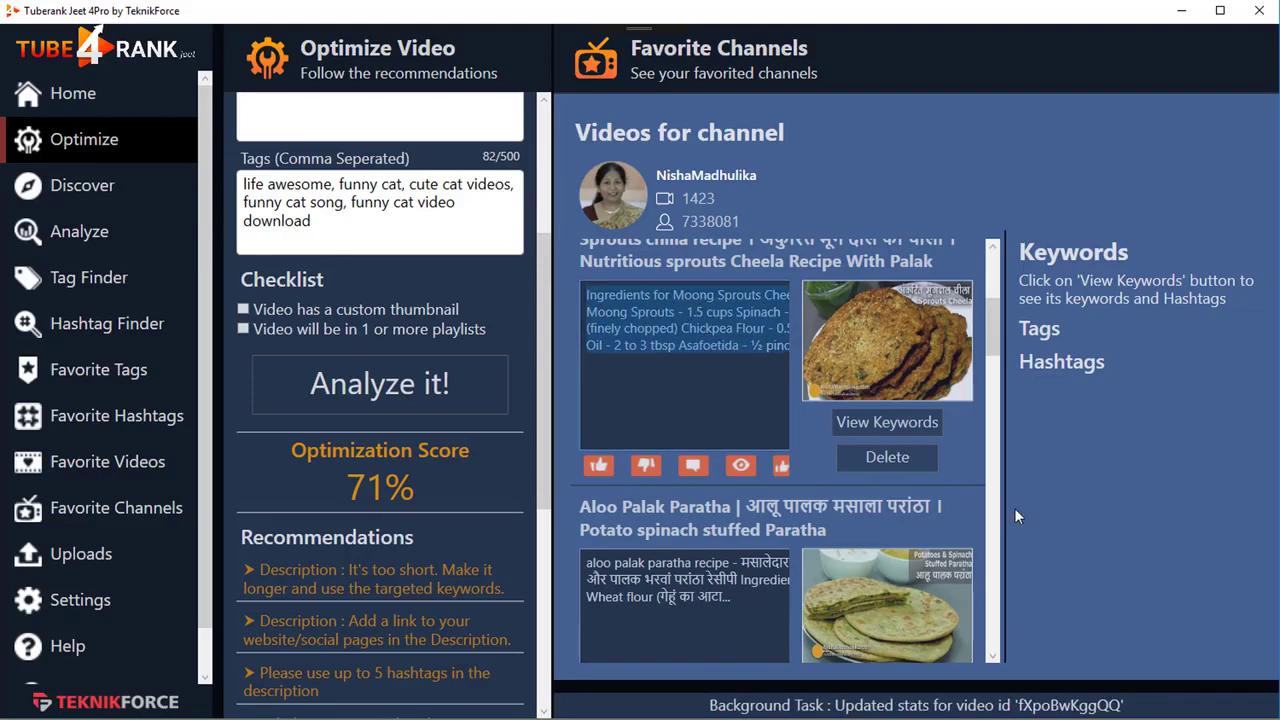
{"action": "left_click", "coordinate": [950, 700]}
{"action": "left_click", "coordinate": [876, 621]}
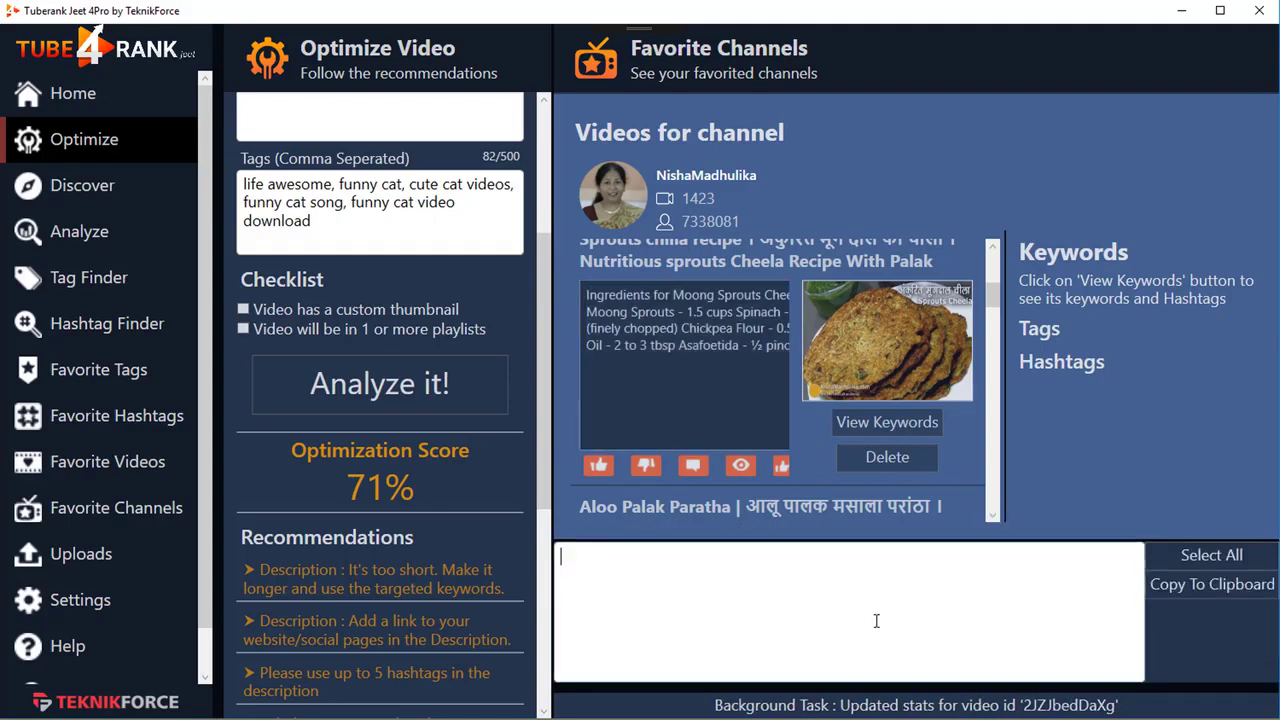
{"action": "left_click", "coordinate": [897, 703]}
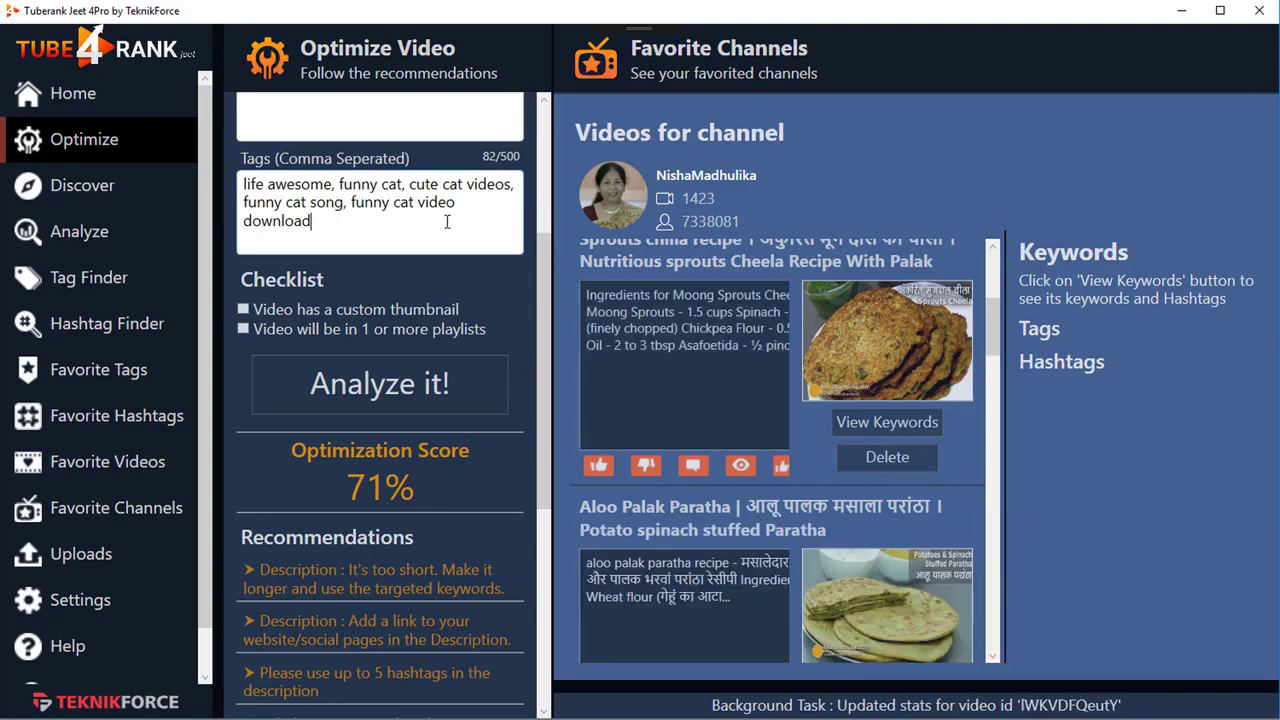
{"action": "scroll", "coordinate": [391, 280], "scroll_direction": "up", "scroll_amount": 1}
{"action": "scroll", "coordinate": [391, 276], "scroll_direction": "up", "scroll_amount": 2}
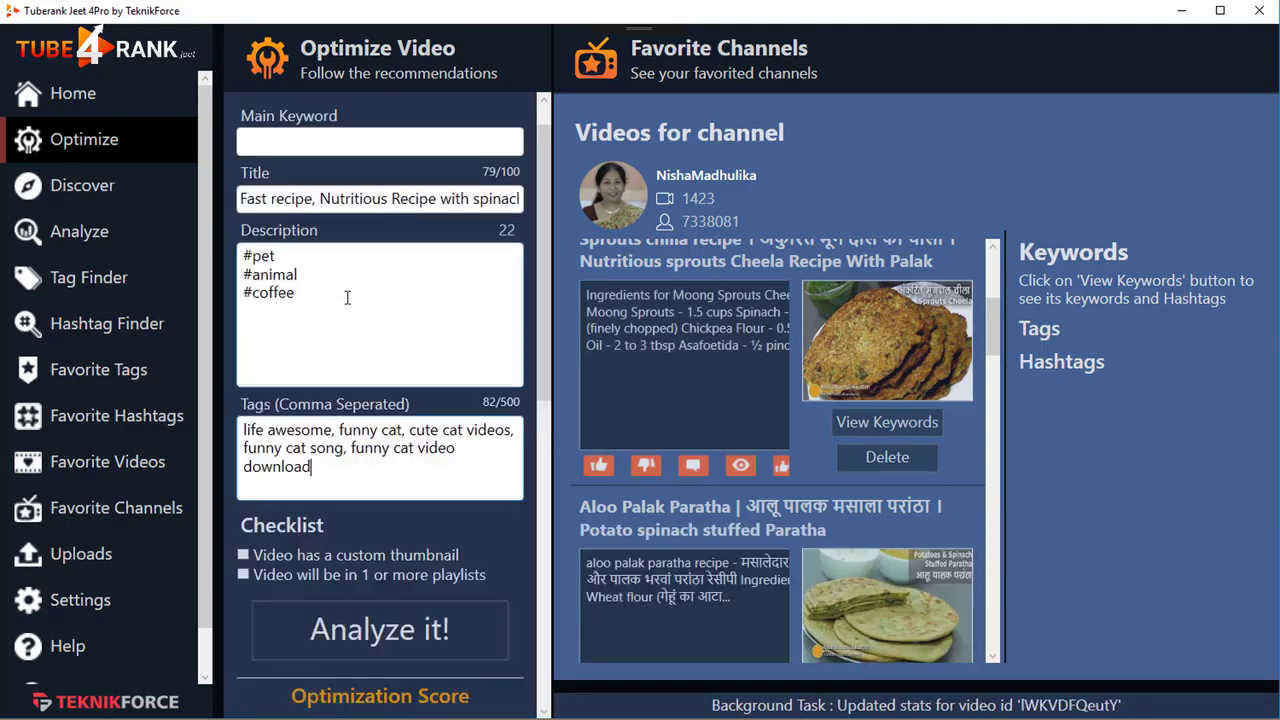
{"action": "left_click", "coordinate": [245, 257]}
{"action": "type", "text": "Ingredients for Moong Sprouts Cheela Moong Sprouts - 1.5 cups Spinach - 1 cup (finely chopped) Chickpea Flour - 0.5 cup Oil - 2 to 3 tbsp Asafoetida - ½ pinch ..."}
{"action": "key", "text": "Return"}
{"action": "key", "text": "Return"}
Add the Aloo Palak Paratha and Palak Poha Cutlet descriptions, then re-analyze the video.
{"action": "scroll", "coordinate": [313, 316], "scroll_direction": "up", "scroll_amount": 1}
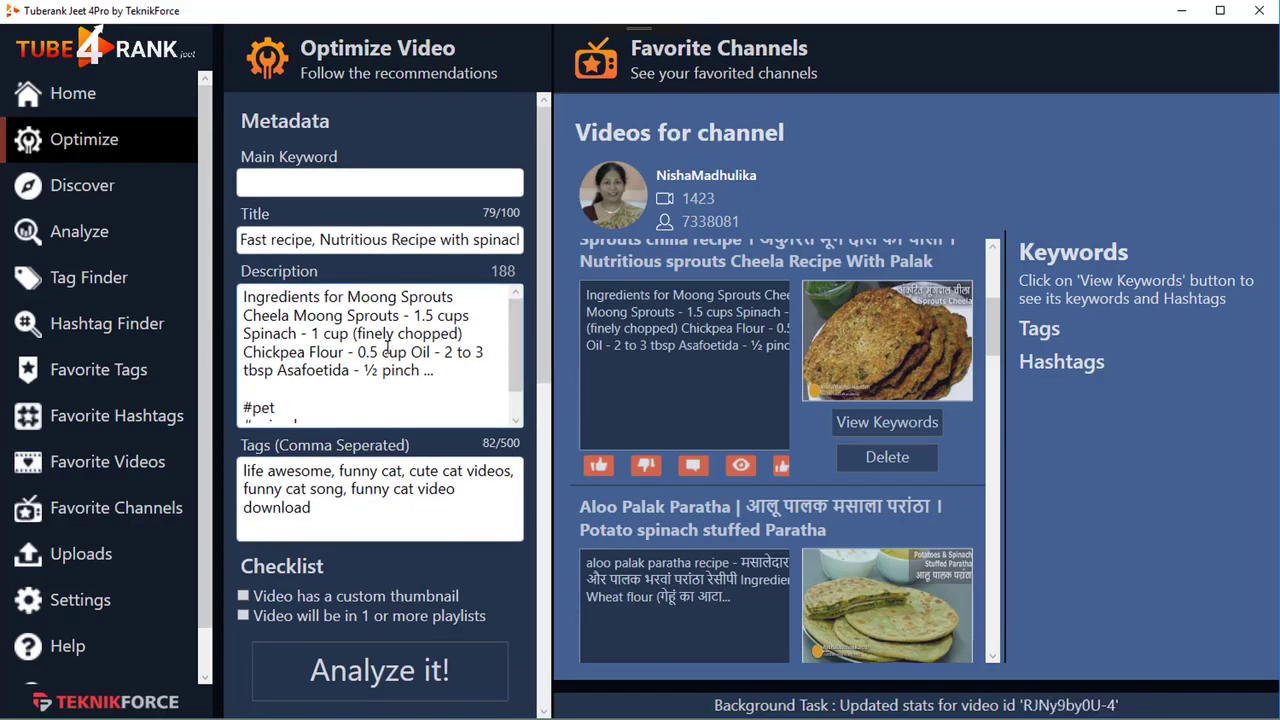
{"action": "scroll", "coordinate": [388, 346], "scroll_direction": "down", "scroll_amount": 4}
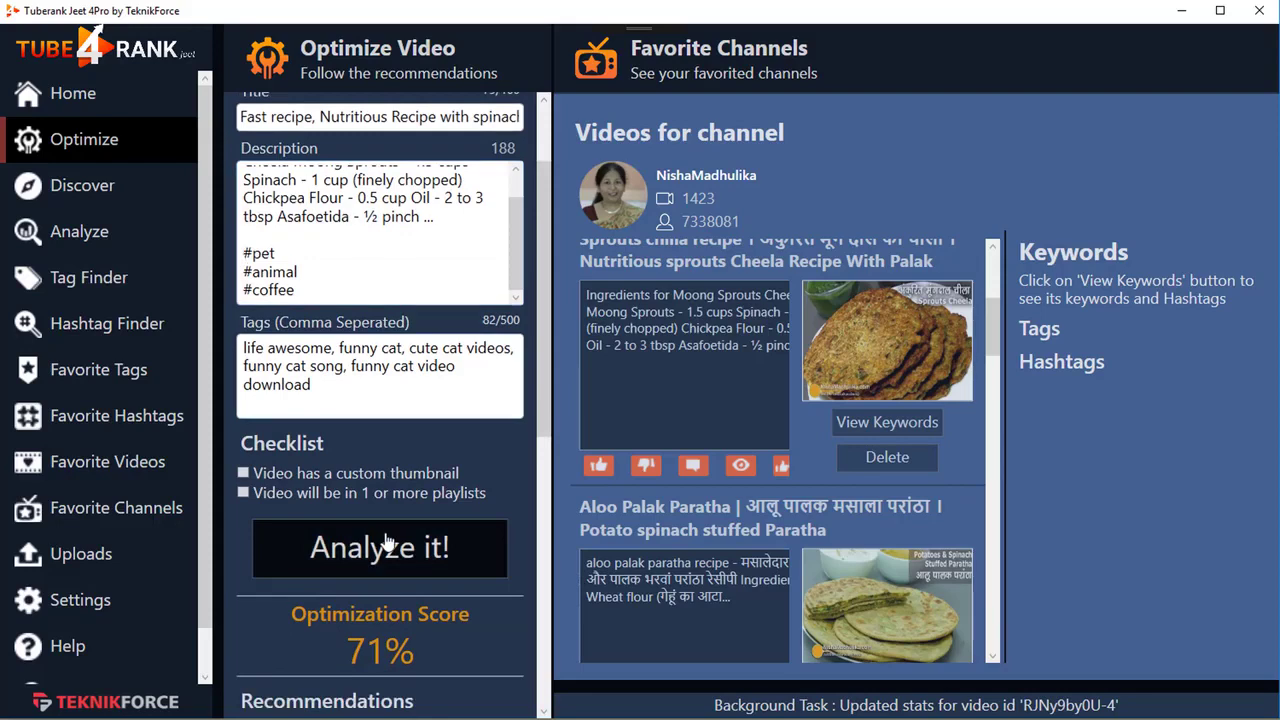
{"action": "scroll", "coordinate": [391, 498], "scroll_direction": "down", "scroll_amount": 6}
{"action": "scroll", "coordinate": [399, 512], "scroll_direction": "up", "scroll_amount": 3}
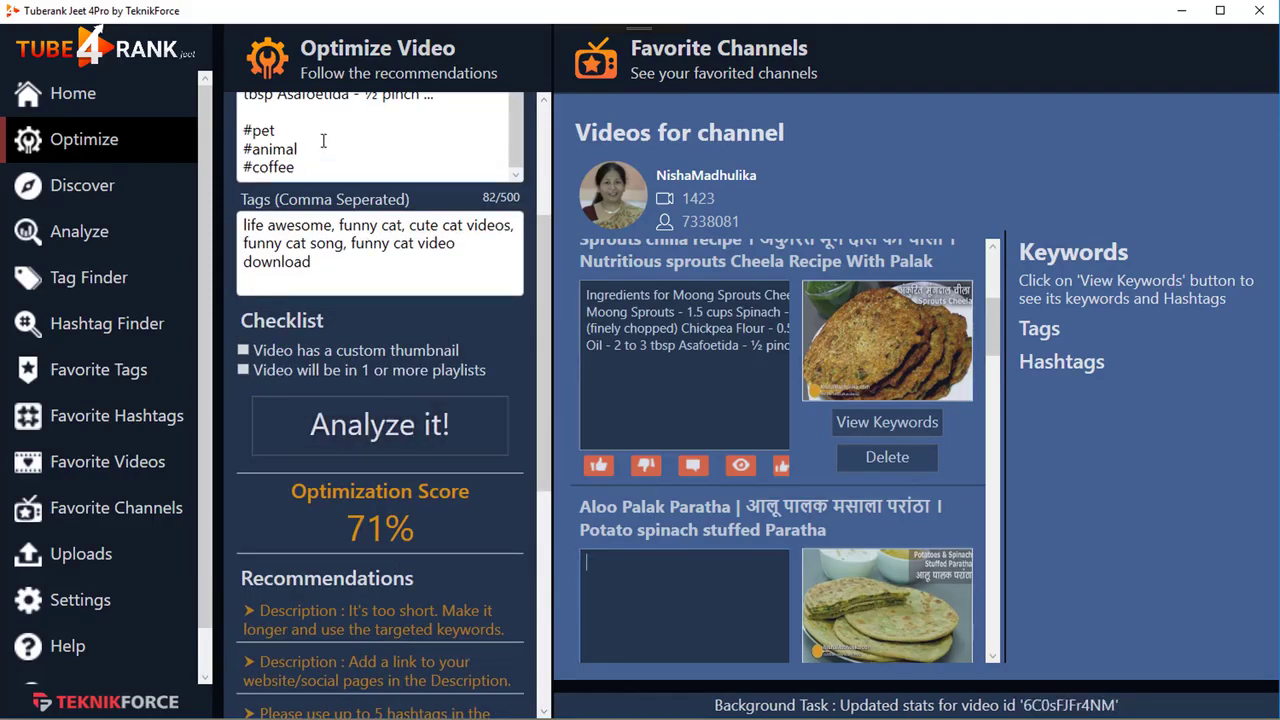
{"action": "scroll", "coordinate": [440, 168], "scroll_direction": "up", "scroll_amount": 3}
{"action": "left_click", "coordinate": [440, 168]}
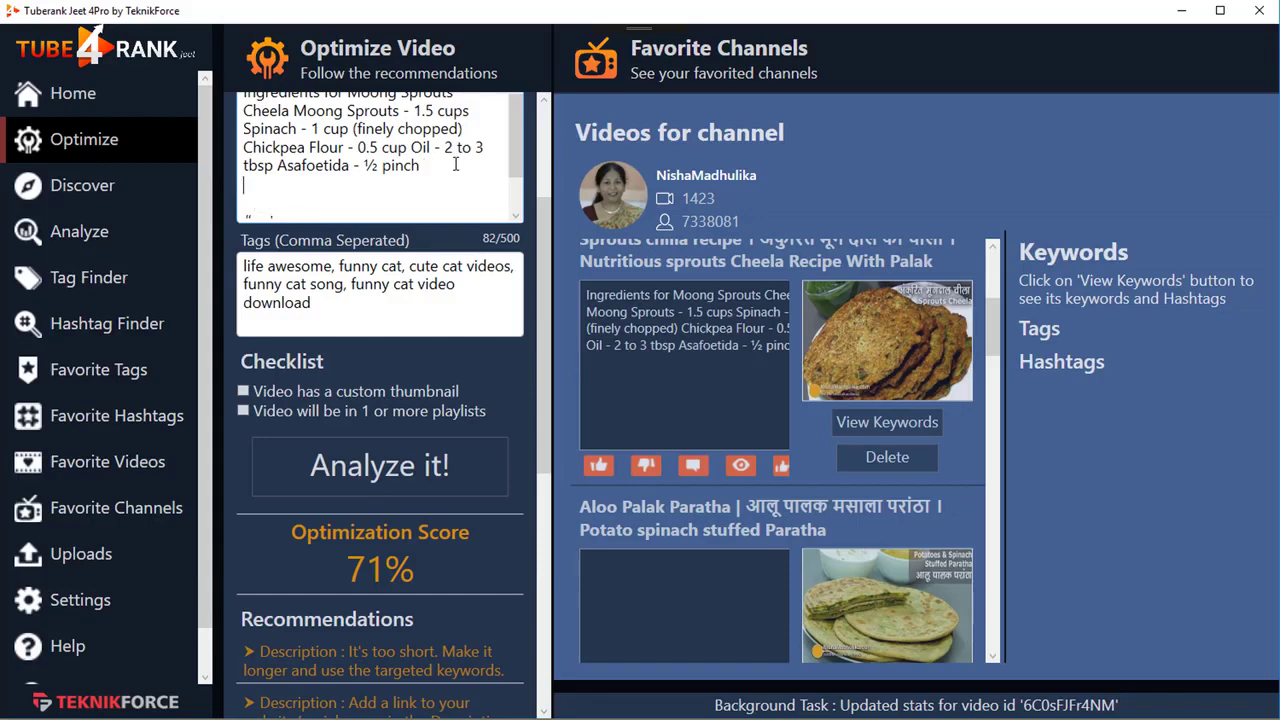
{"action": "type", "text": "aloo palak paratha recipe - आलू और पालक भरवां पराठा रेसीपी Ingredients: Wheat flour (गेहूं का आटा.."}
{"action": "scroll", "coordinate": [820, 588], "scroll_direction": "down", "scroll_amount": 3}
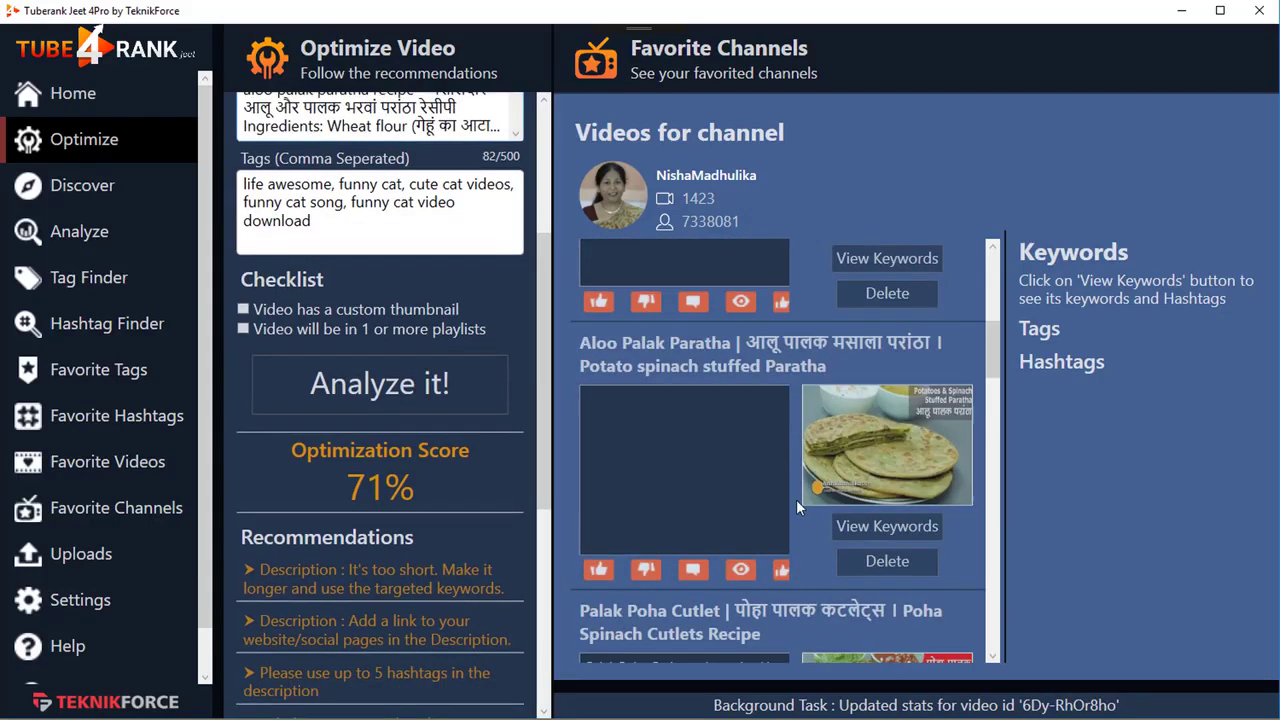
{"action": "left_click_drag", "start_coordinate": [586, 584], "coordinate": [760, 636]}
{"action": "scroll", "coordinate": [319, 290], "scroll_direction": "up", "scroll_amount": 2}
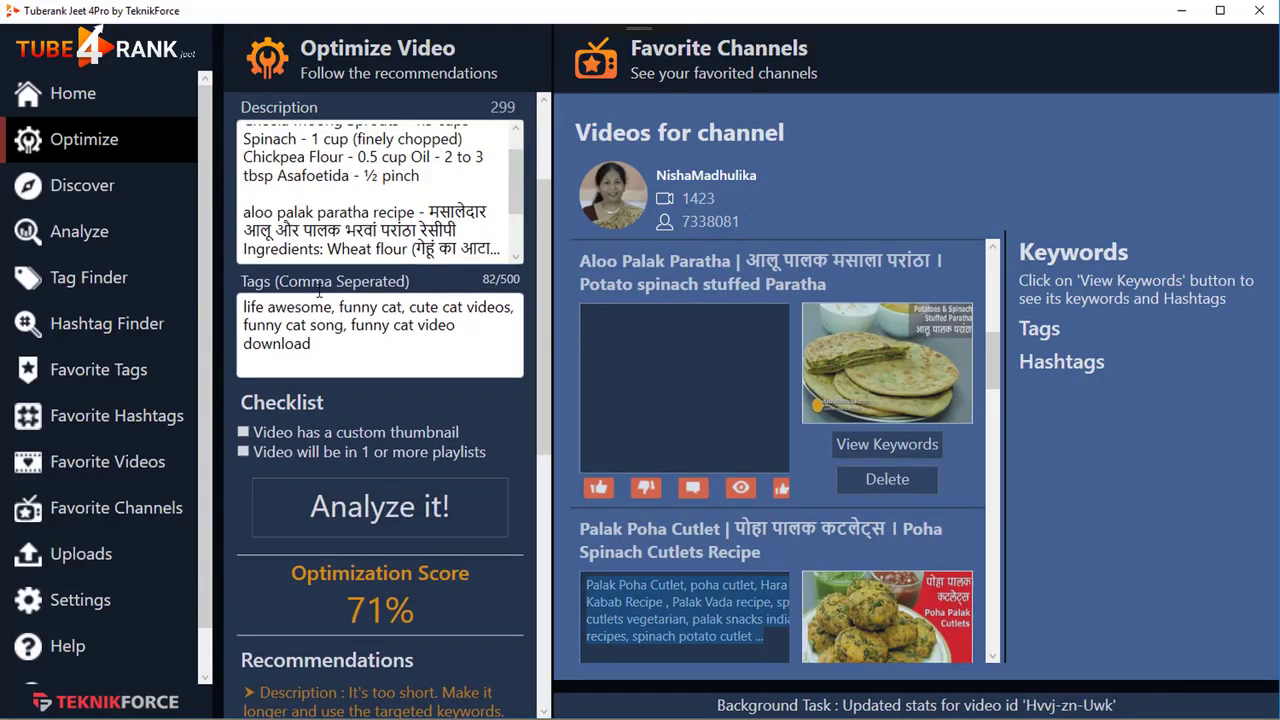
{"action": "scroll", "coordinate": [430, 222], "scroll_direction": "down", "scroll_amount": 3}
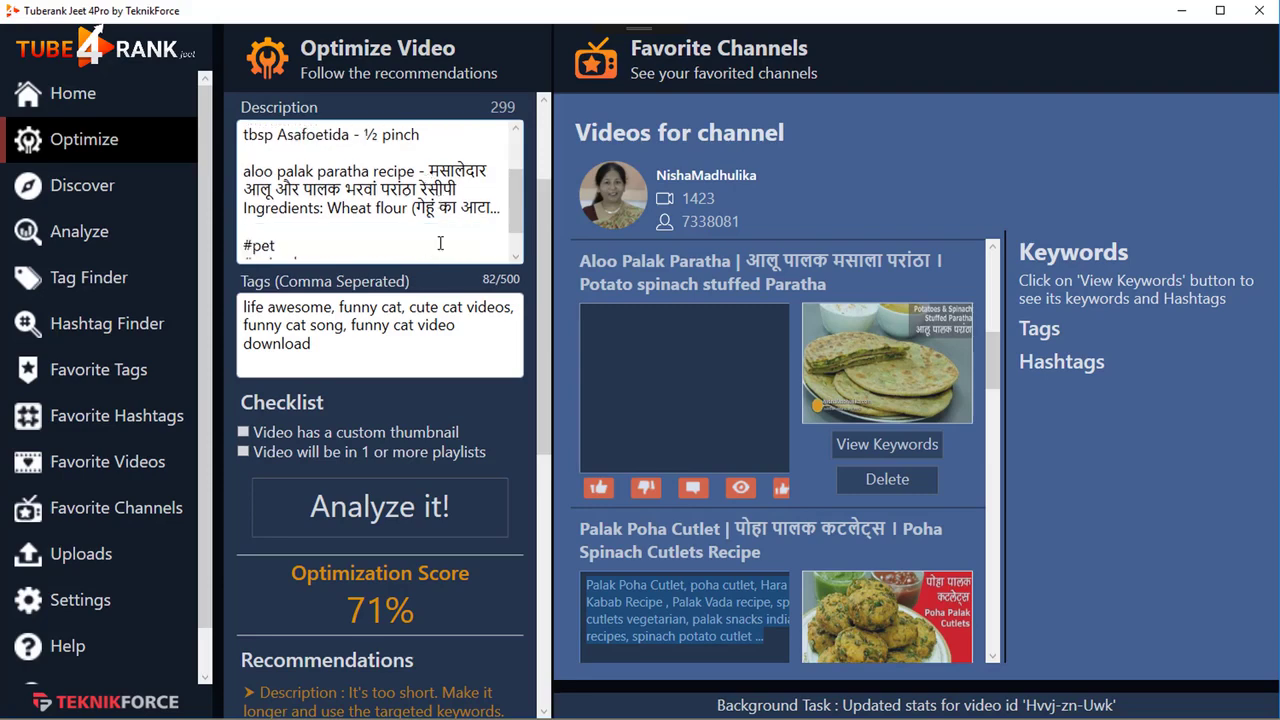
{"action": "left_click", "coordinate": [405, 190]}
{"action": "type", "text": "Palak Poha Cutlet, poha cutlet, Hara Bhara Kabab Recipe , Palak Vada recipe, spinach cutlets vegetarian, palak snacks indian recipes, spinach potato cutlet ..."}
{"action": "key", "text": "Return"}
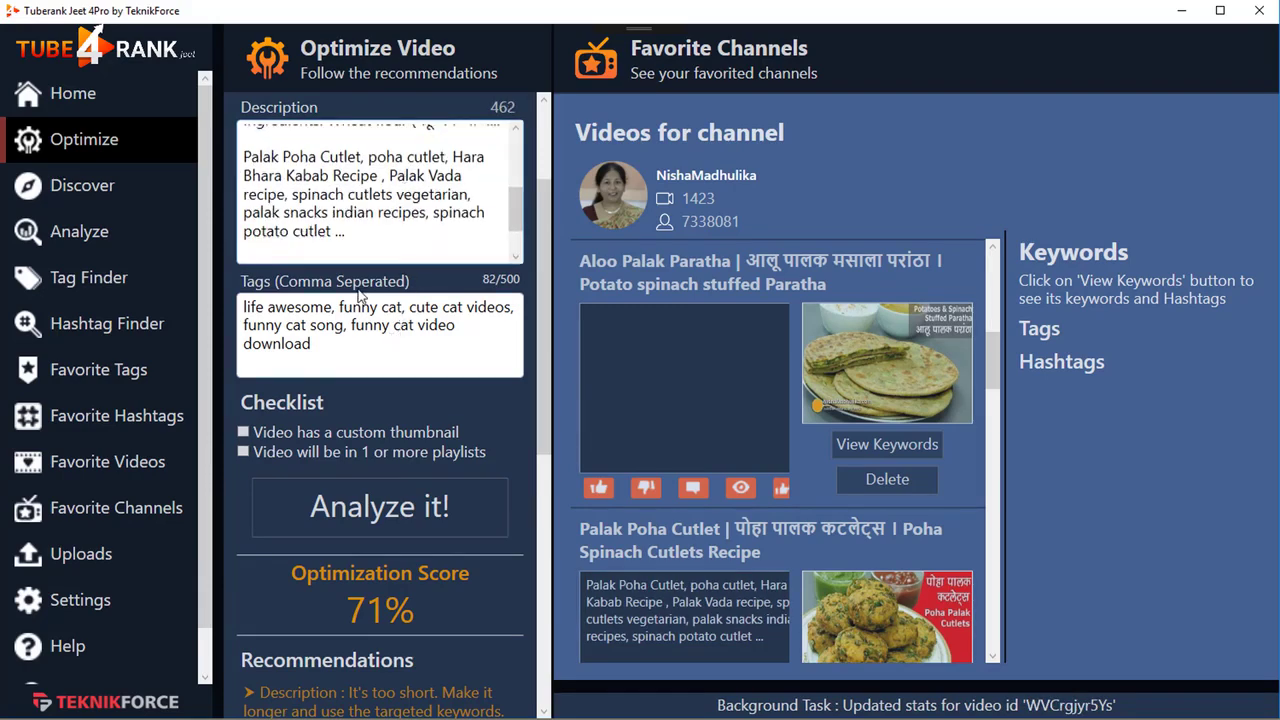
{"action": "left_click", "coordinate": [428, 520]}
Replace the Description with the Punjabi palak paratha description and re-analyze to 78%.
{"action": "scroll", "coordinate": [392, 516], "scroll_direction": "down", "scroll_amount": 1}
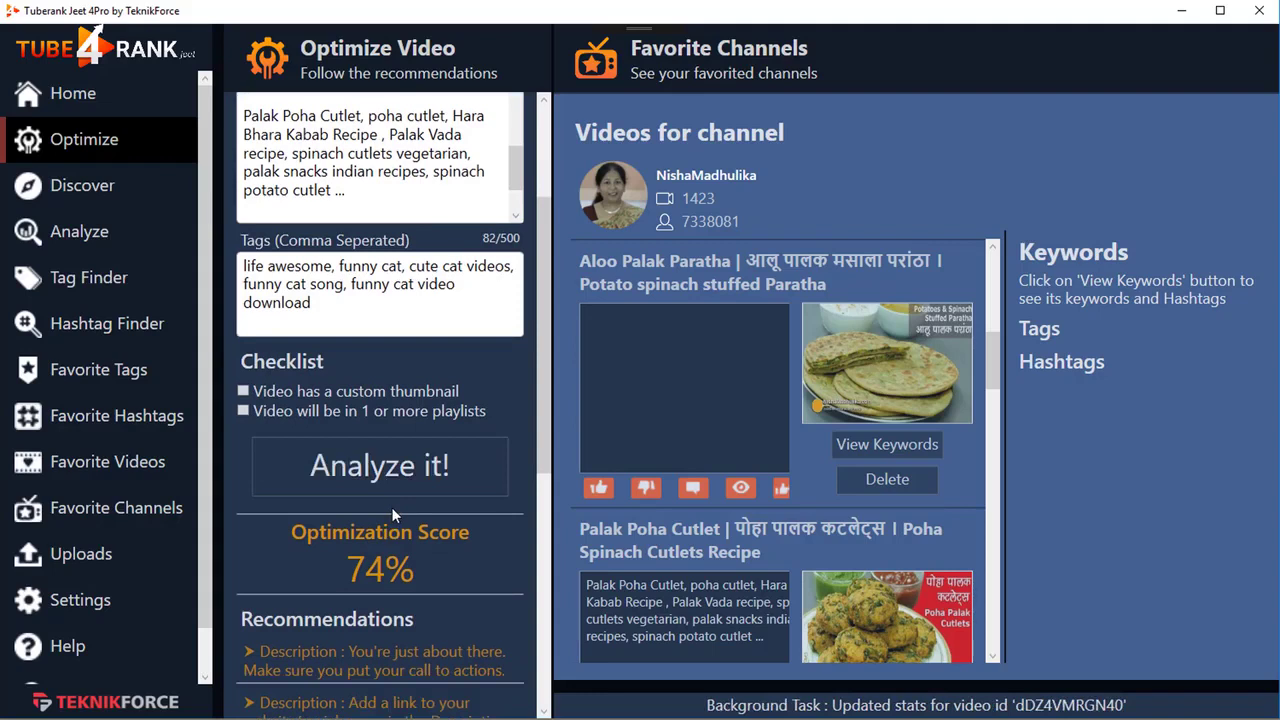
{"action": "scroll", "coordinate": [793, 540], "scroll_direction": "down", "scroll_amount": 3}
{"action": "scroll", "coordinate": [793, 545], "scroll_direction": "down", "scroll_amount": 2}
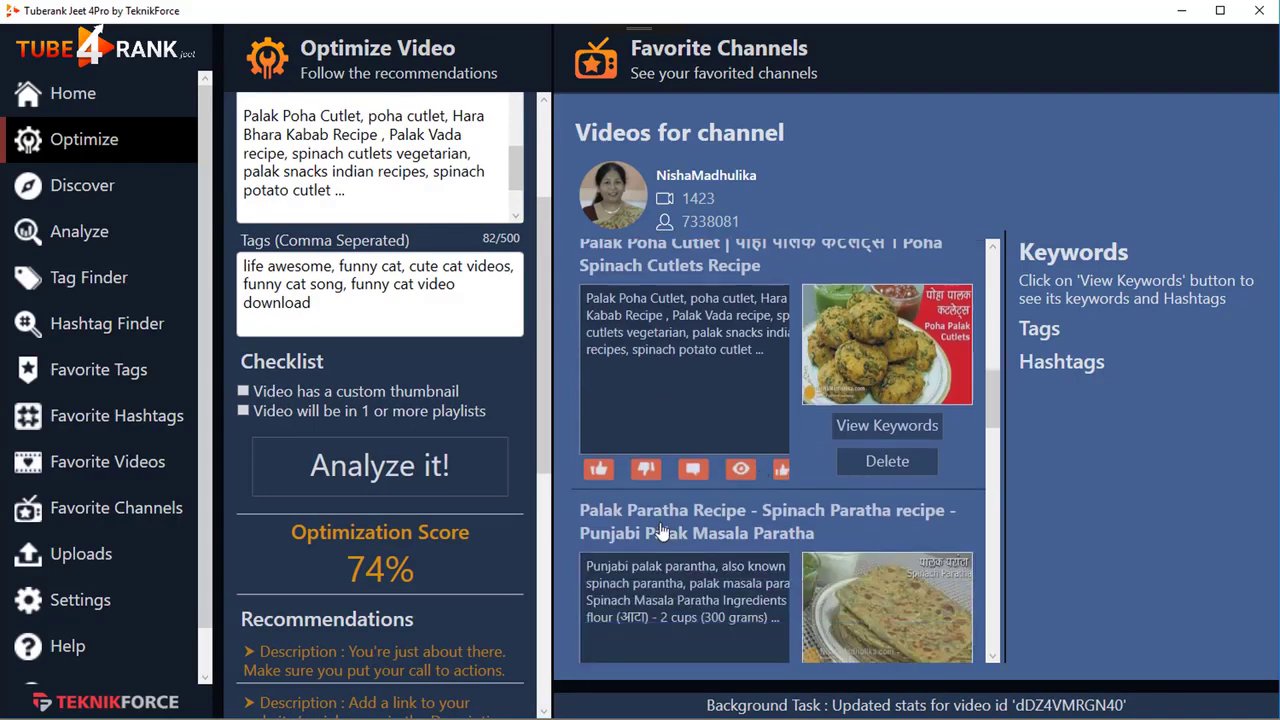
{"action": "scroll", "coordinate": [747, 586], "scroll_direction": "down", "scroll_amount": 1}
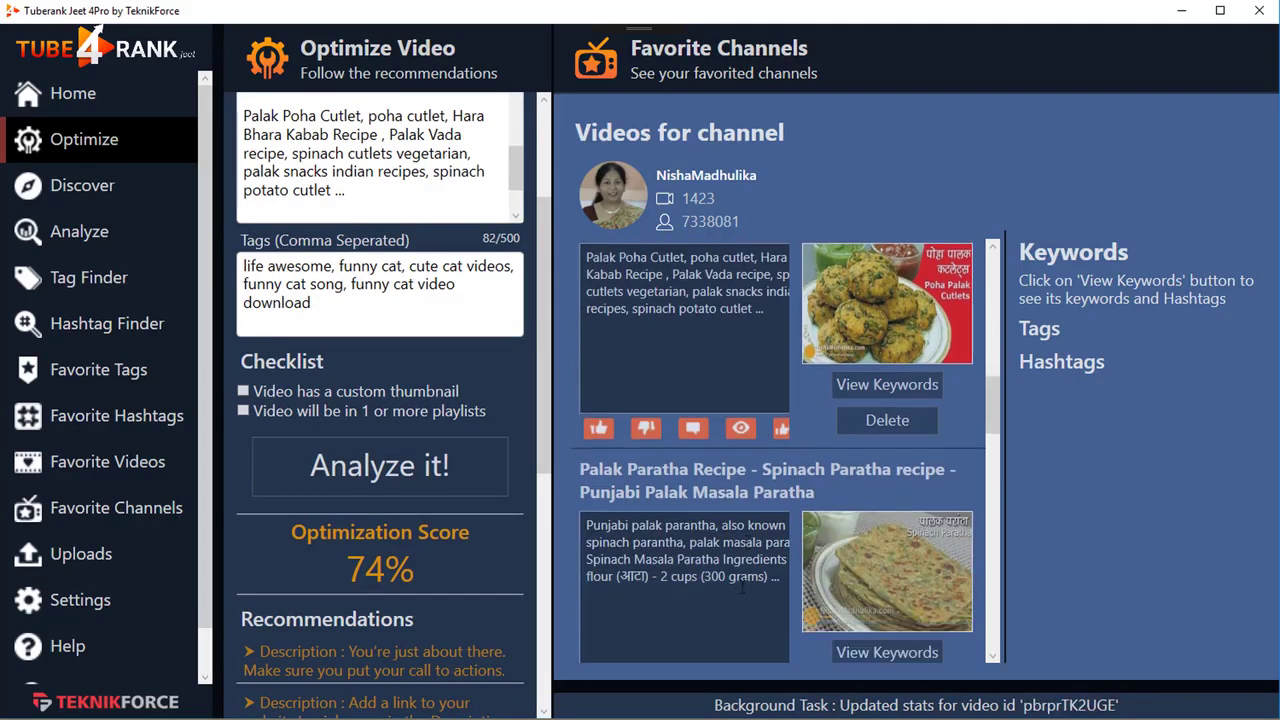
{"action": "left_click", "coordinate": [741, 590]}
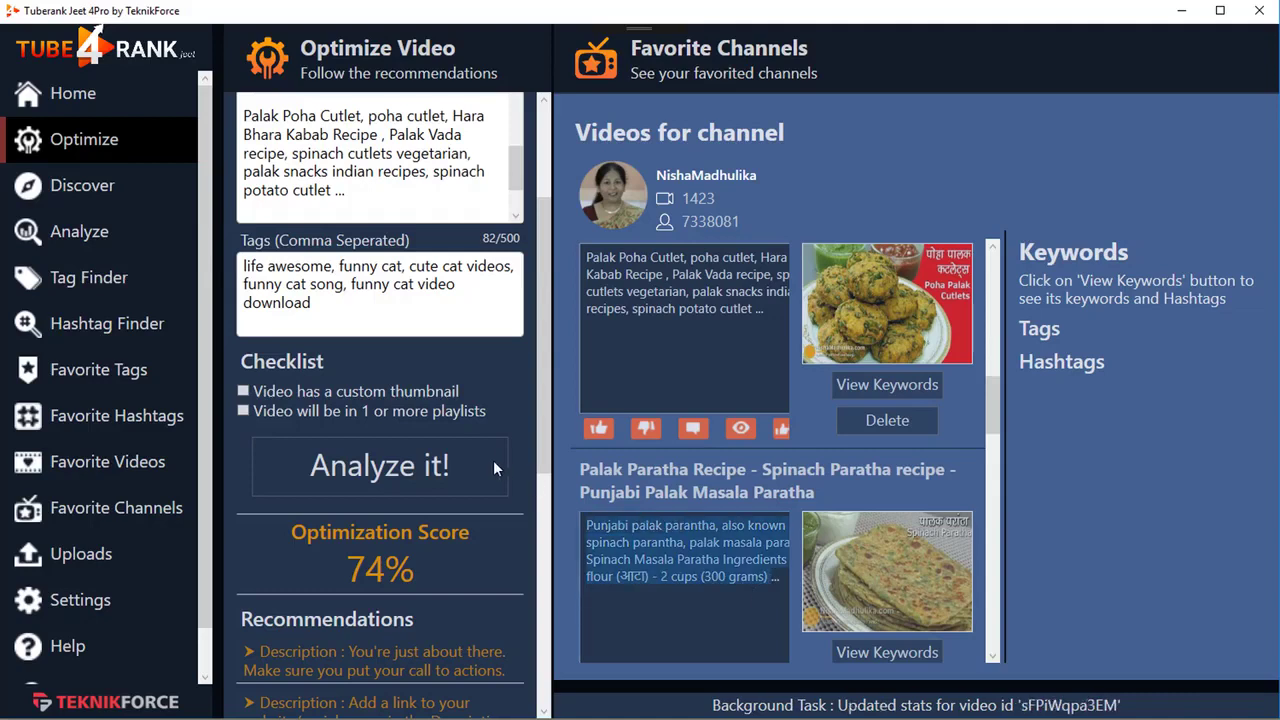
{"action": "left_click", "coordinate": [403, 200]}
{"action": "key", "text": "ctrl+a"}
{"action": "type", "text": "Punjabi palak parantha, also known as spinach parantha, palak masala paratha, Spinach Masala Paratha Ingredients Wheat flour (आटा) - 2 cups (300 grams)"}
{"action": "left_click", "coordinate": [444, 474]}
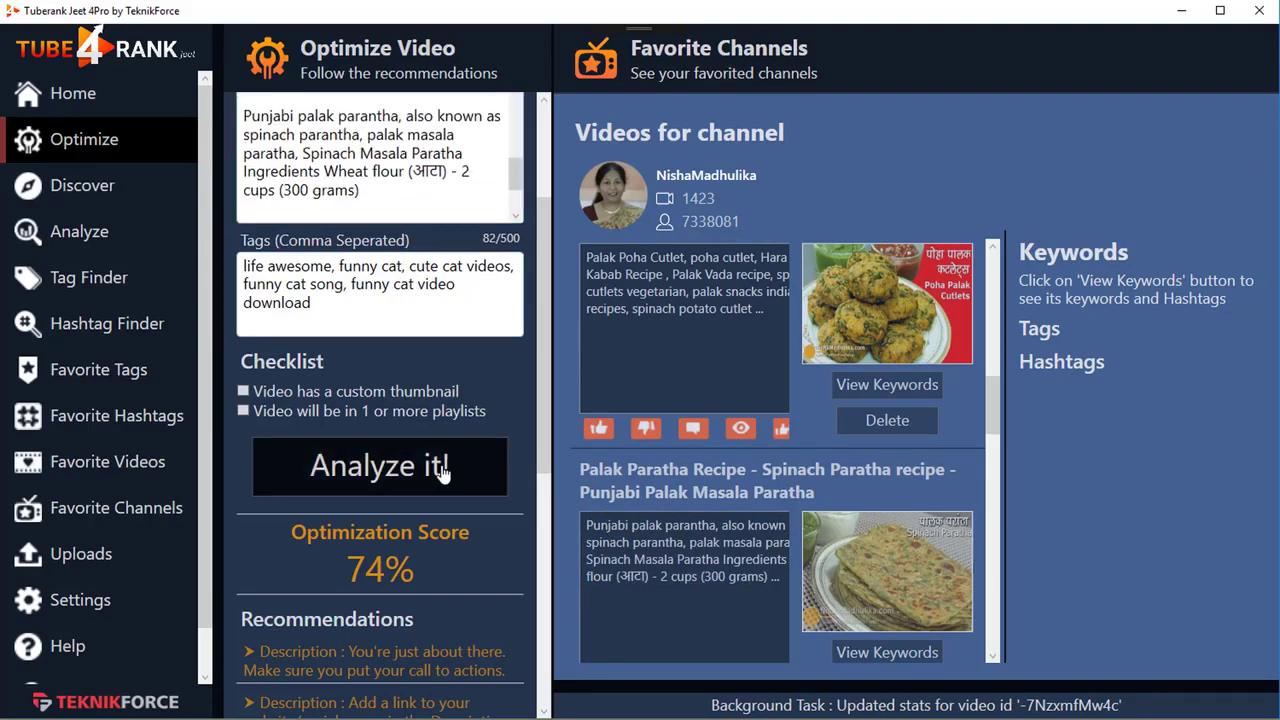
{"action": "scroll", "coordinate": [390, 470], "scroll_direction": "up", "scroll_amount": 2}
{"action": "scroll", "coordinate": [379, 495], "scroll_direction": "down", "scroll_amount": 3}
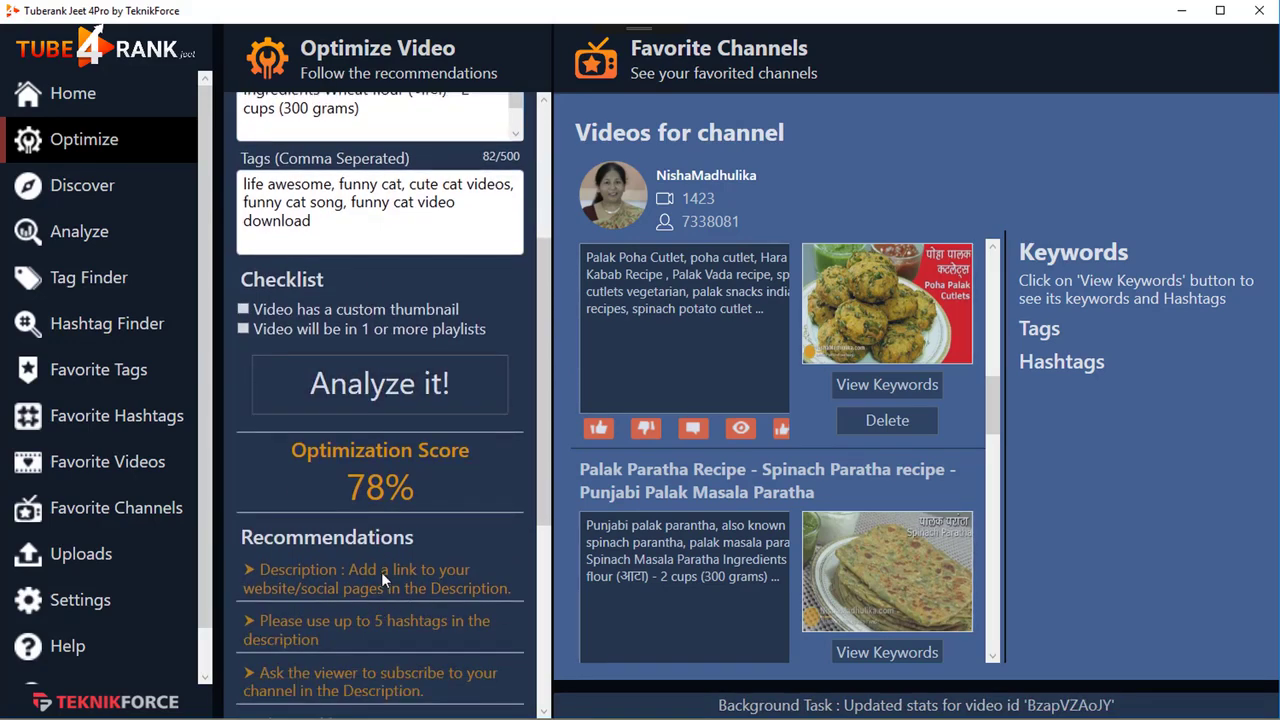
{"action": "scroll", "coordinate": [330, 470], "scroll_direction": "up", "scroll_amount": 2}
{"action": "left_click", "coordinate": [410, 229]}
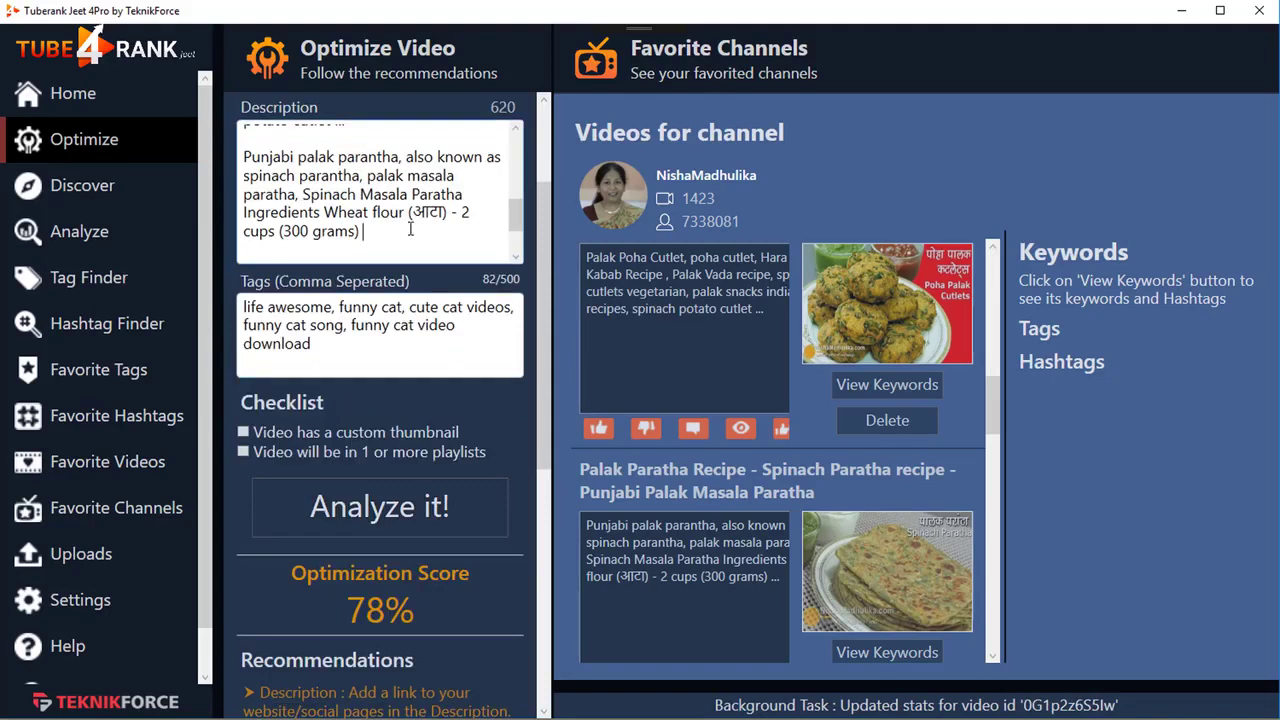
{"action": "key", "text": "Return"}
{"action": "key", "text": "Return"}
{"action": "type", "text": "http://mywebsite.com"}
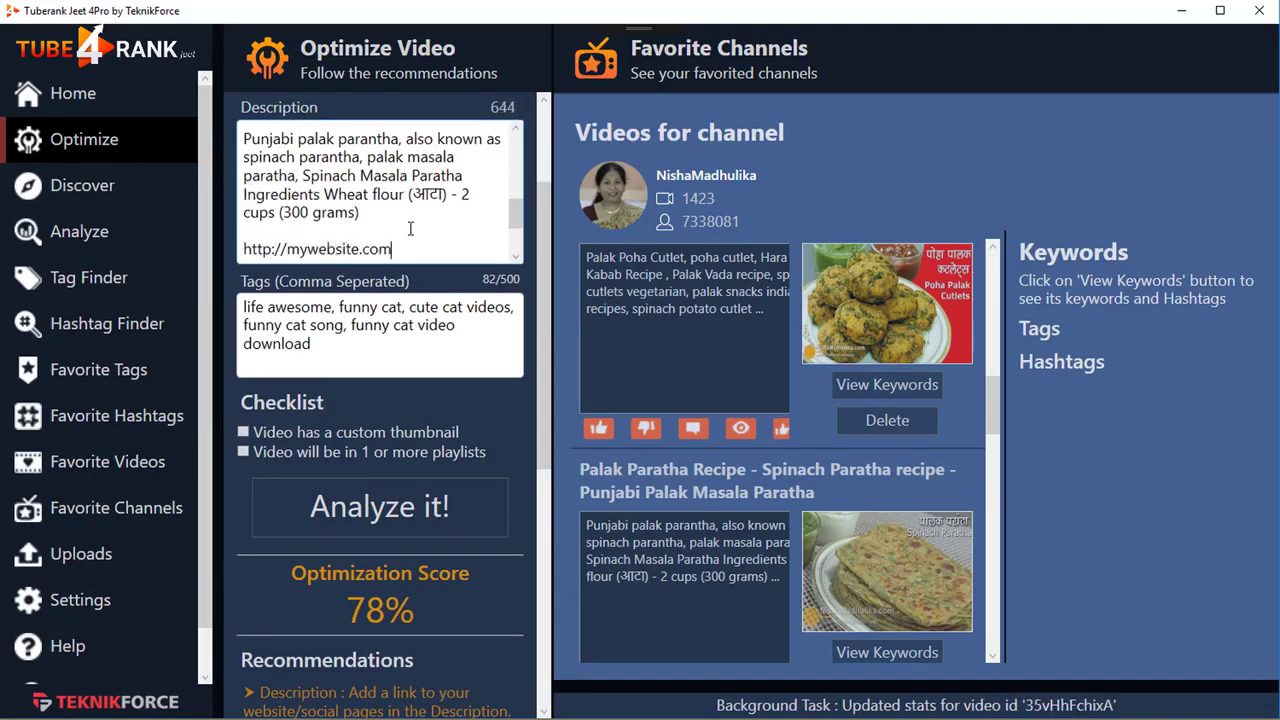
{"action": "scroll", "coordinate": [400, 290], "scroll_direction": "down", "scroll_amount": 1}
{"action": "left_click", "coordinate": [423, 462]}
{"action": "scroll", "coordinate": [361, 458], "scroll_direction": "down", "scroll_amount": 4}
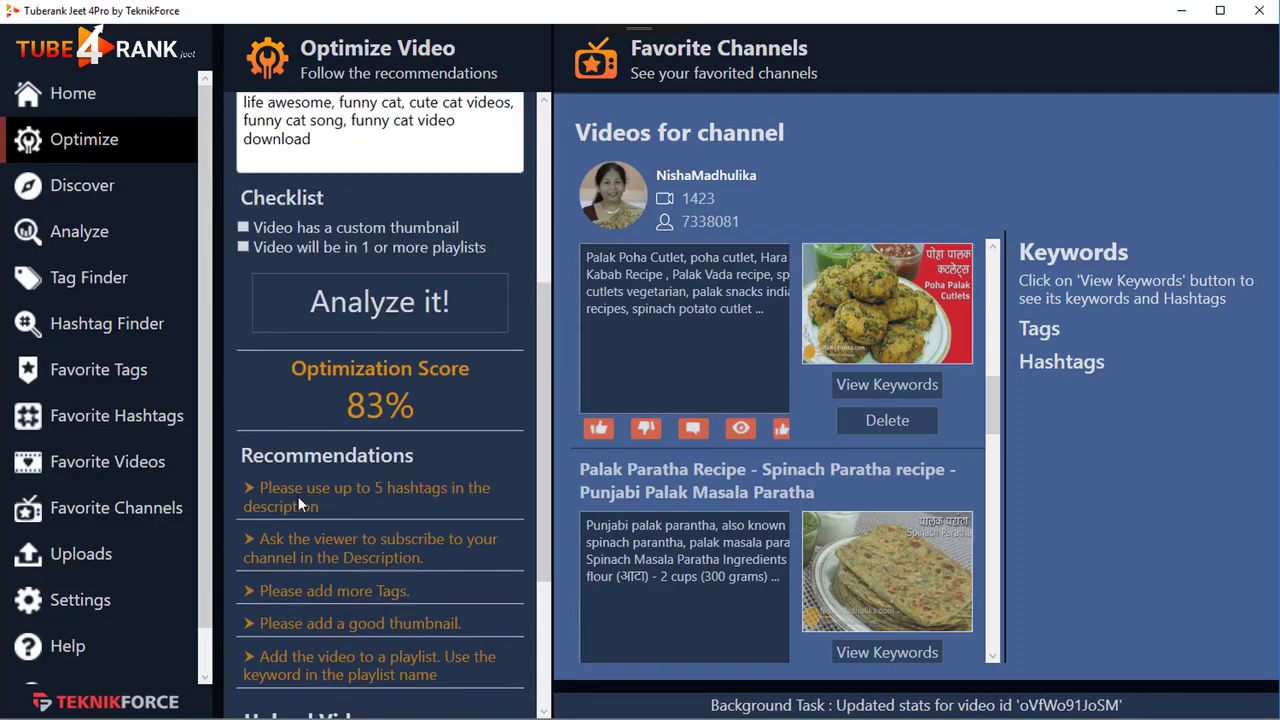
{"action": "scroll", "coordinate": [437, 498], "scroll_direction": "up", "scroll_amount": 4}
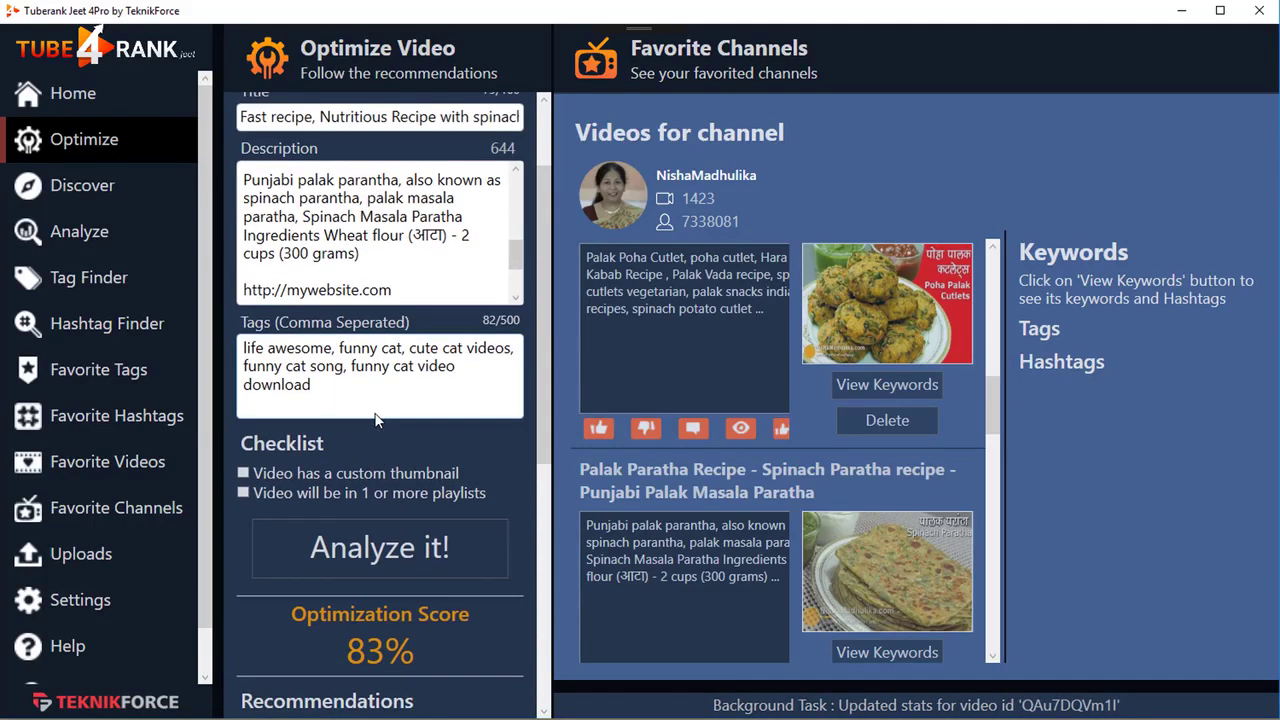
Add a spinach hashtag on a new line after #coffee.
{"action": "left_click_drag", "start_coordinate": [515, 258], "coordinate": [527, 292]}
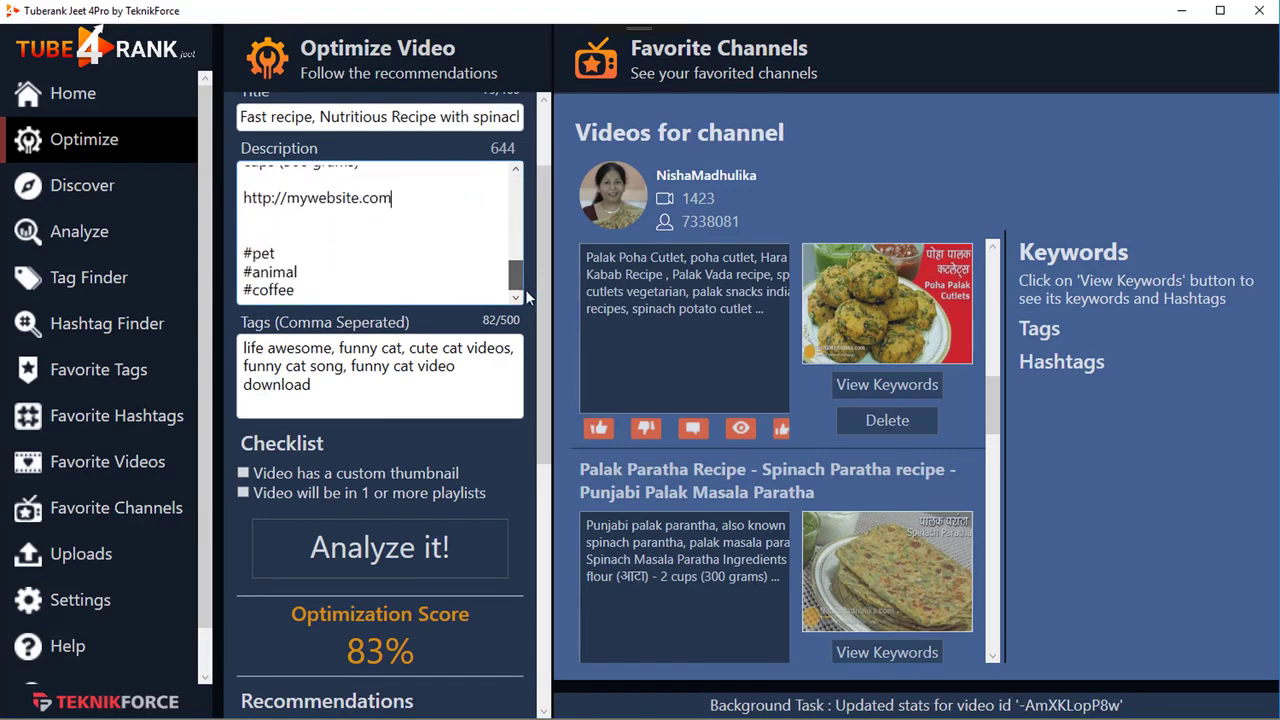
{"action": "key", "text": "Return"}
{"action": "type", "text": "#spn"}
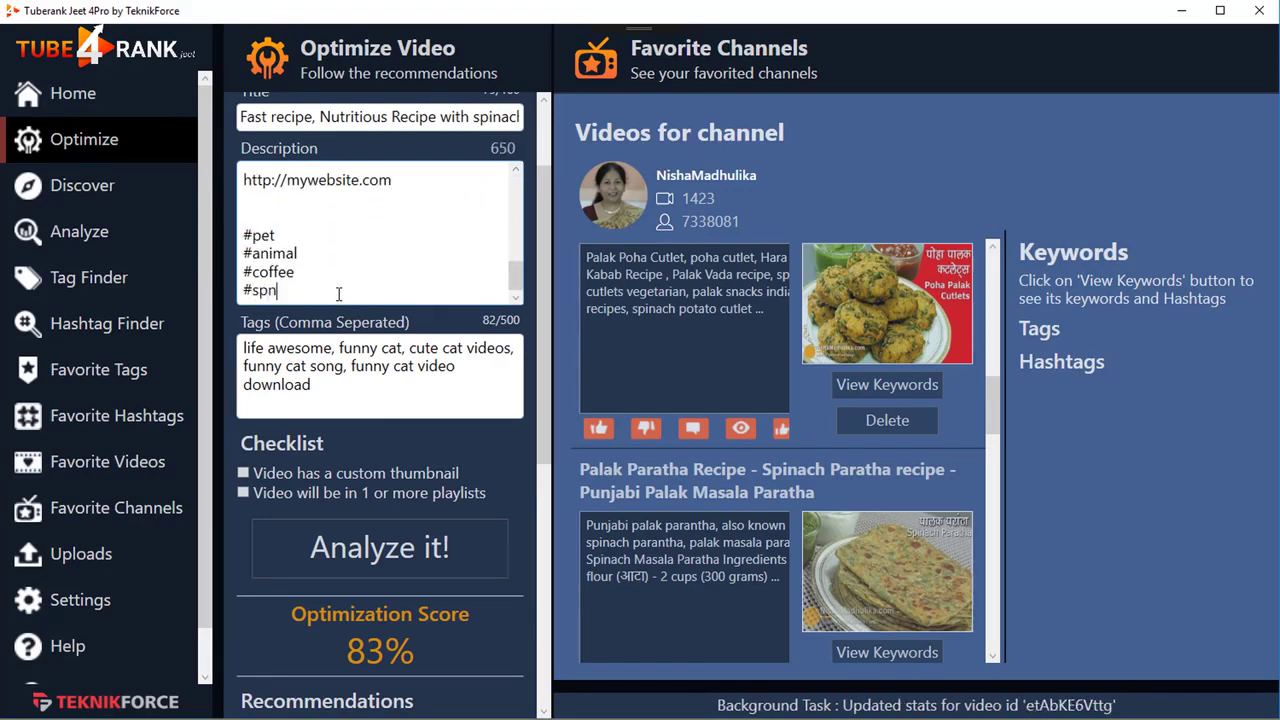
{"action": "key", "text": "BackSpace"}
{"action": "type", "text": "inach"}
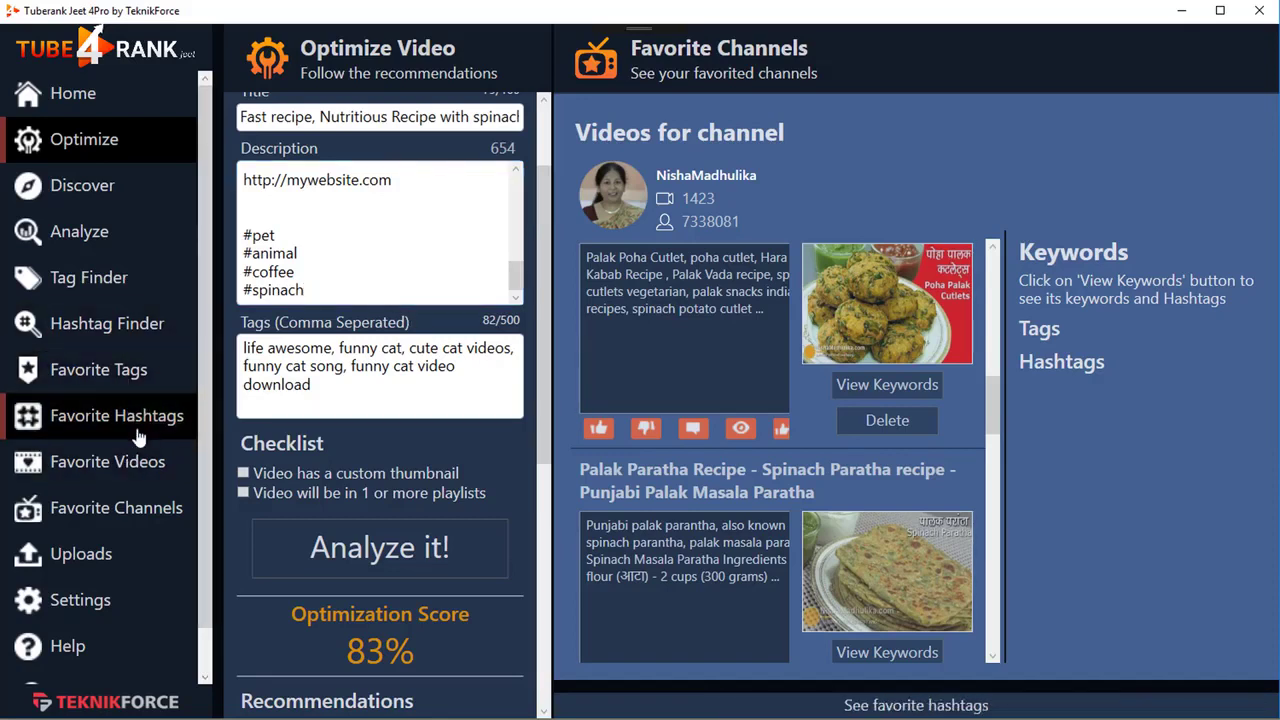
{"action": "left_click", "coordinate": [128, 277]}
Search the Hashtag Finder for hashtags related to 'spinach'.
{"action": "left_click", "coordinate": [128, 323]}
{"action": "left_click", "coordinate": [820, 130]}
{"action": "type", "text": "spinach"}
{"action": "left_click", "coordinate": [815, 250]}
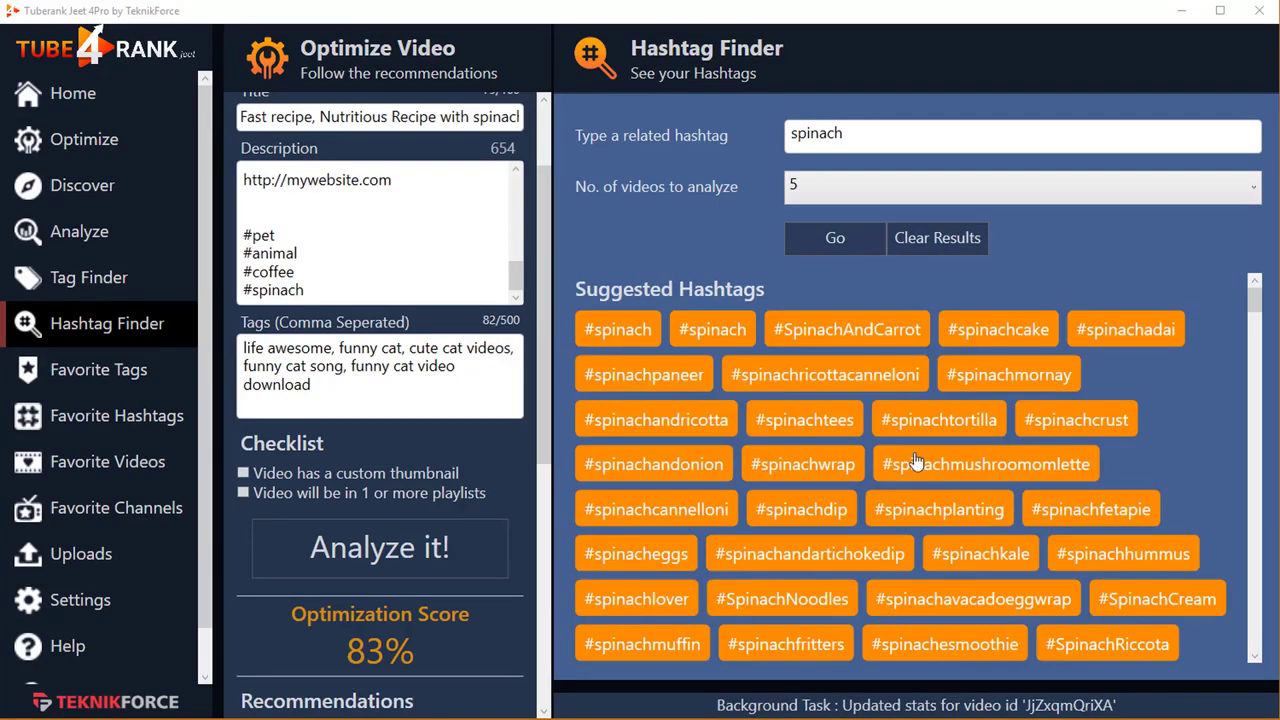
Copy #spinachpaneer and paste it on a new line at the description's end.
{"action": "right_click", "coordinate": [690, 380]}
{"action": "left_click", "coordinate": [740, 391]}
{"action": "left_click", "coordinate": [354, 290]}
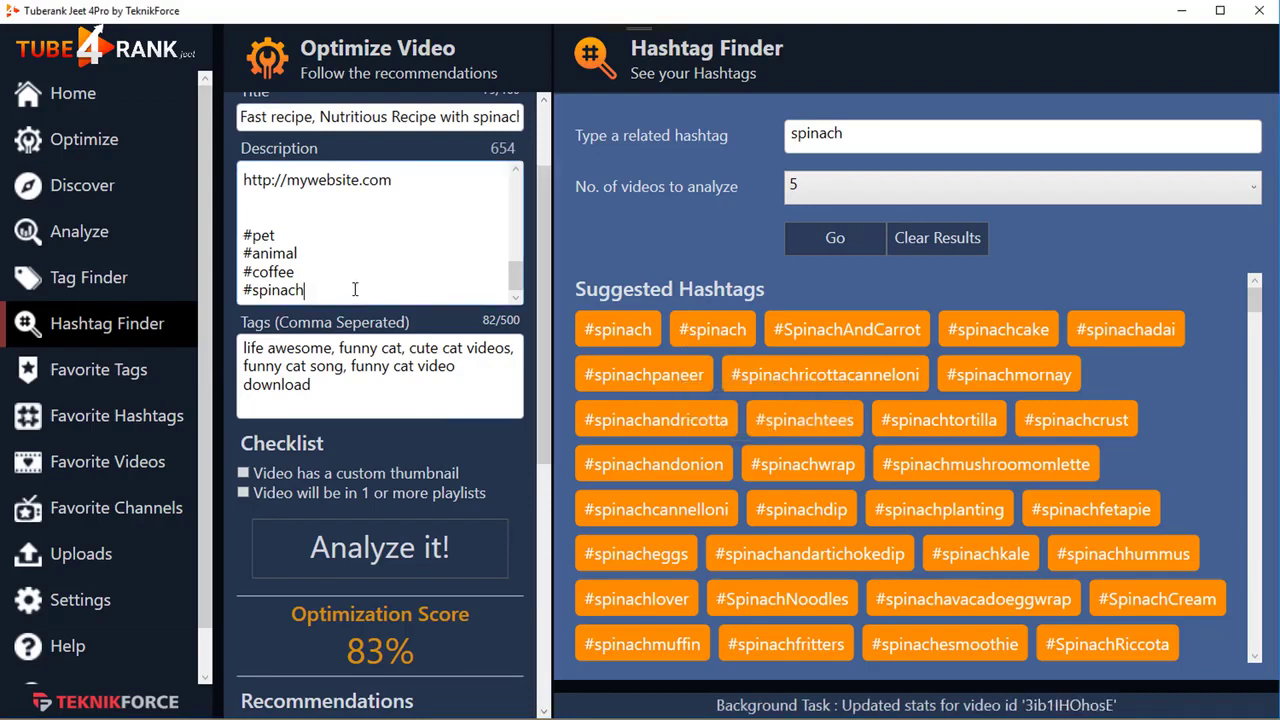
{"action": "key", "text": "Return"}
{"action": "type", "text": "#spinachpaneer"}
Copy #spinachadai and paste it on another new line in the description.
{"action": "right_click", "coordinate": [1020, 333]}
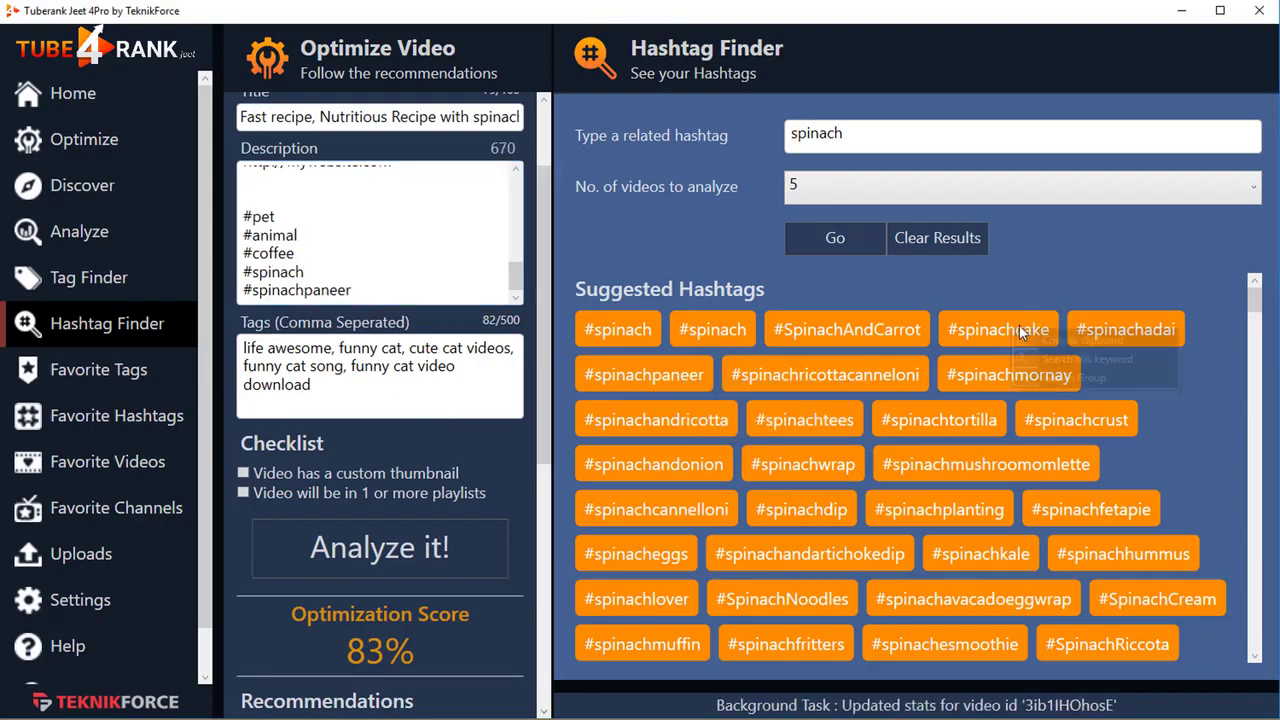
{"action": "right_click", "coordinate": [1120, 326]}
{"action": "left_click", "coordinate": [1150, 334]}
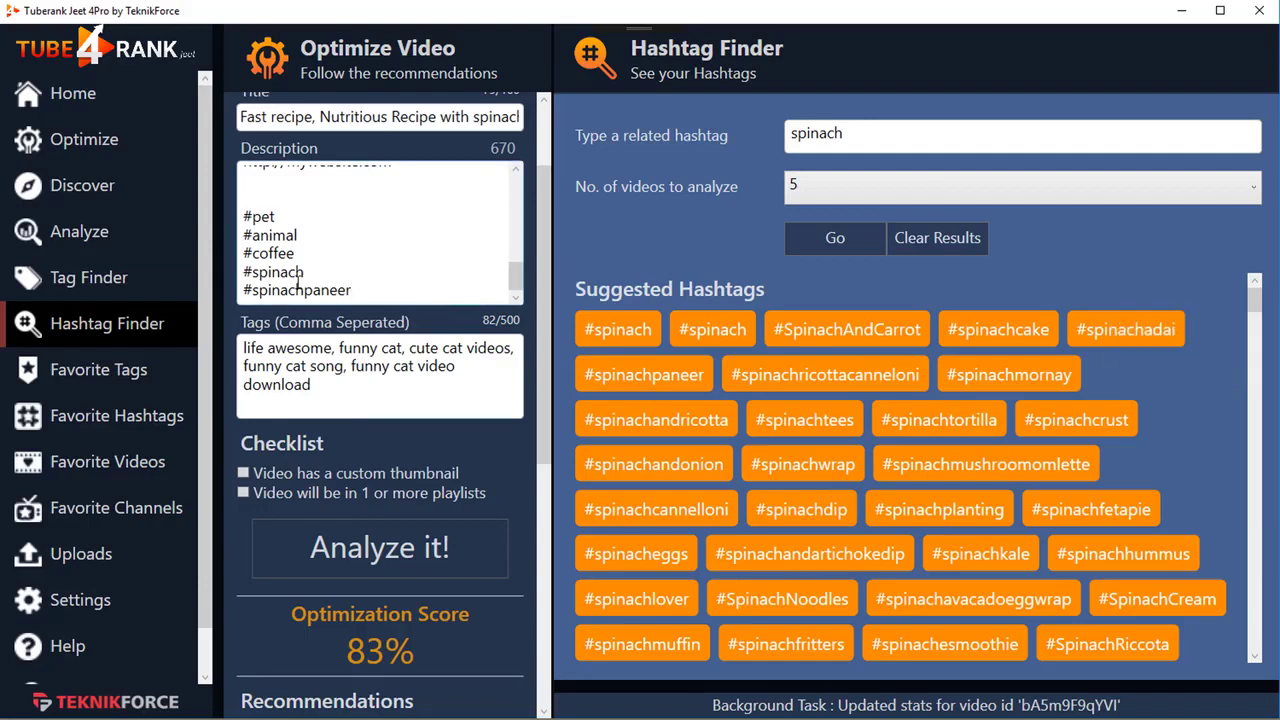
{"action": "key", "text": "Return"}
{"action": "type", "text": "#spinachadai"}
{"action": "scroll", "coordinate": [380, 400], "scroll_direction": "down", "scroll_amount": 3}
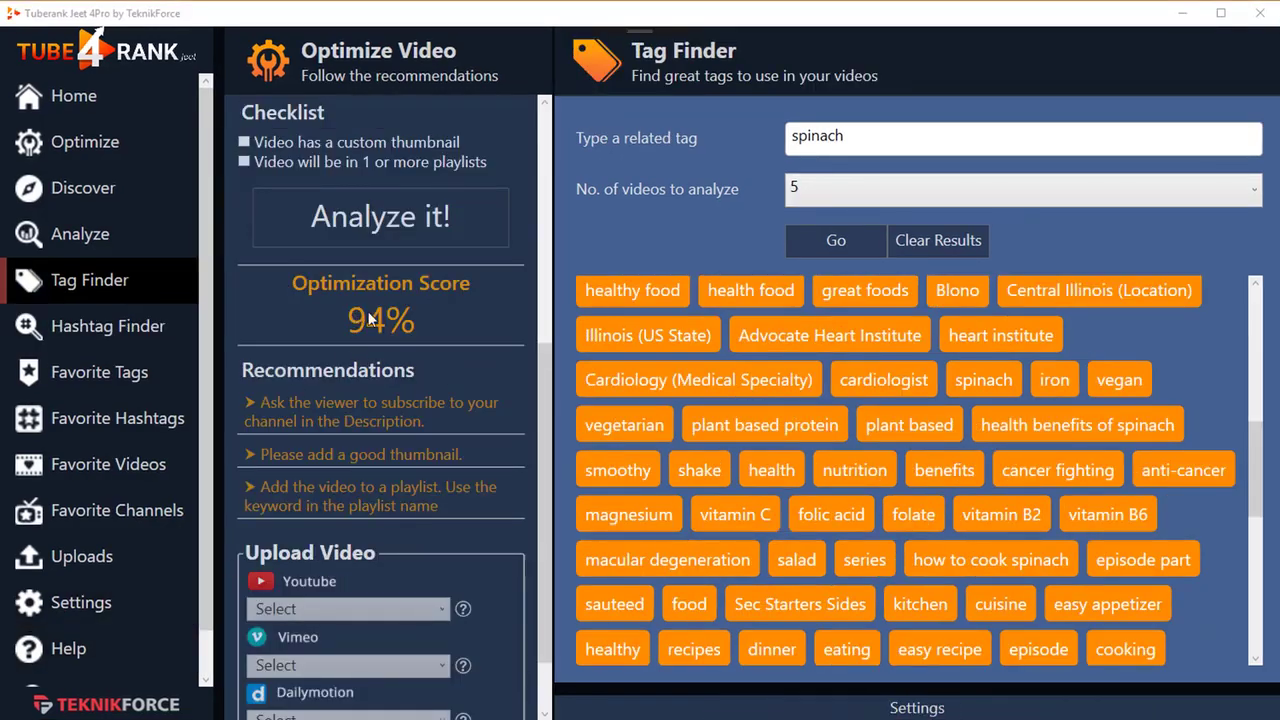
Tick 'Video has a custom thumbnail' in the Checklist and re-run the analysis.
{"action": "scroll", "coordinate": [331, 371], "scroll_direction": "up", "scroll_amount": 8}
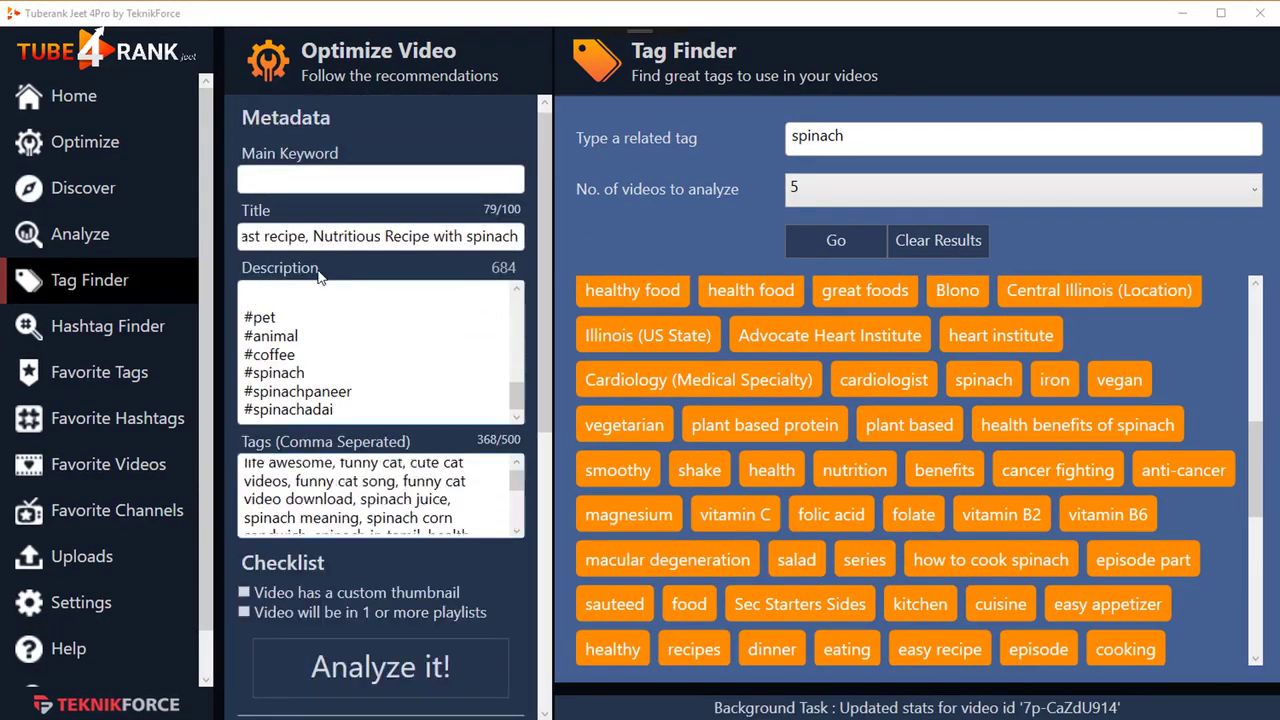
{"action": "scroll", "coordinate": [380, 345], "scroll_direction": "up", "scroll_amount": 5}
{"action": "scroll", "coordinate": [360, 460], "scroll_direction": "down", "scroll_amount": 1}
{"action": "scroll", "coordinate": [360, 460], "scroll_direction": "down", "scroll_amount": 5}
{"action": "scroll", "coordinate": [384, 396], "scroll_direction": "up", "scroll_amount": 2}
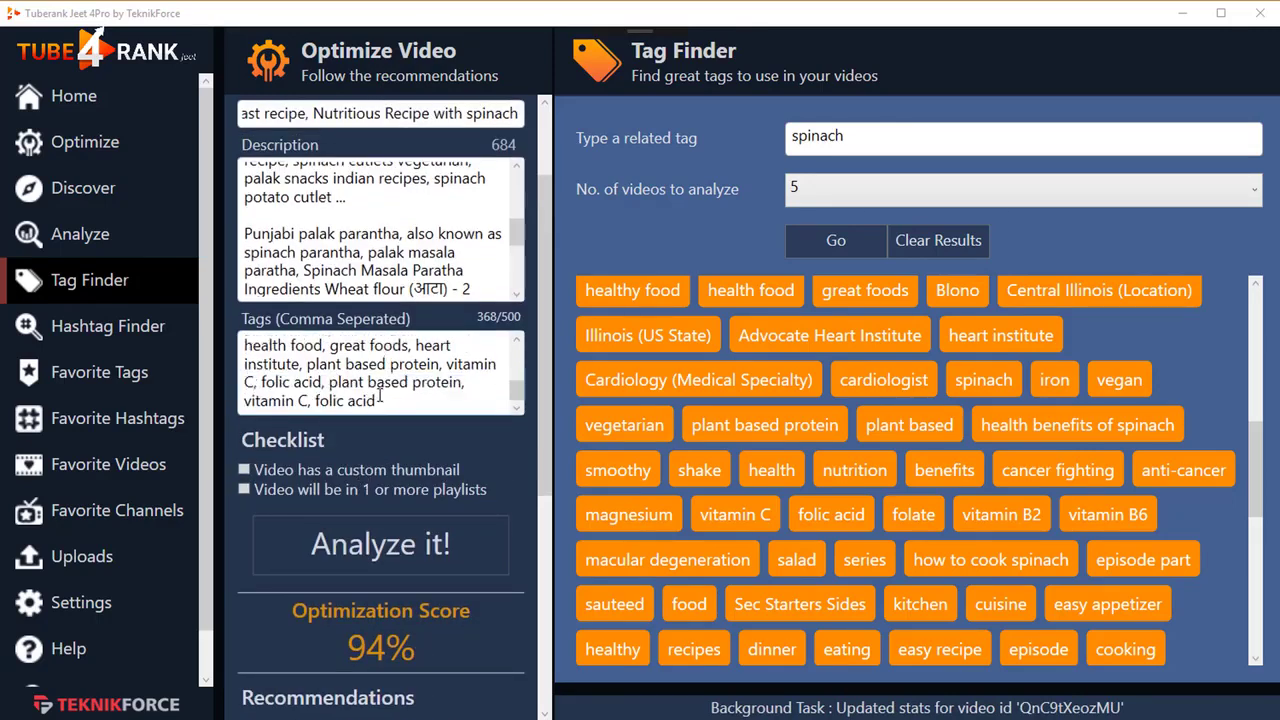
{"action": "scroll", "coordinate": [380, 398], "scroll_direction": "down", "scroll_amount": 5}
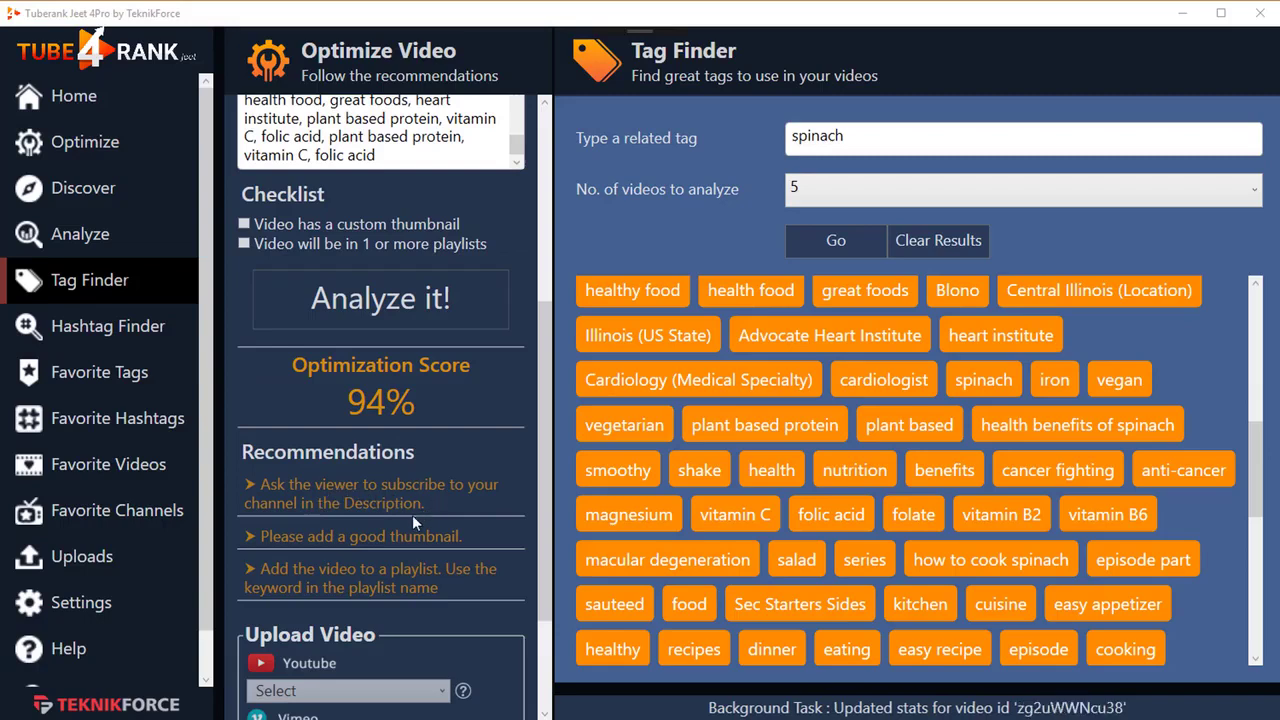
{"action": "scroll", "coordinate": [376, 471], "scroll_direction": "up", "scroll_amount": 3}
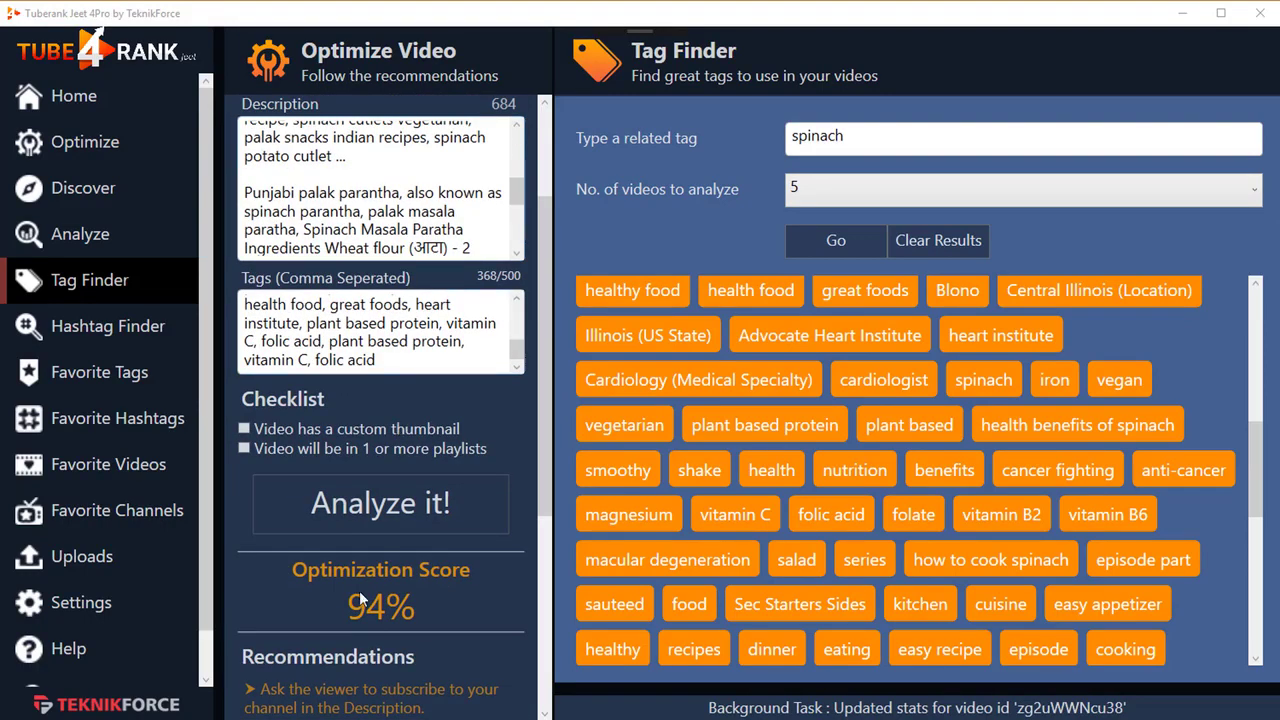
{"action": "scroll", "coordinate": [344, 562], "scroll_direction": "down", "scroll_amount": 3}
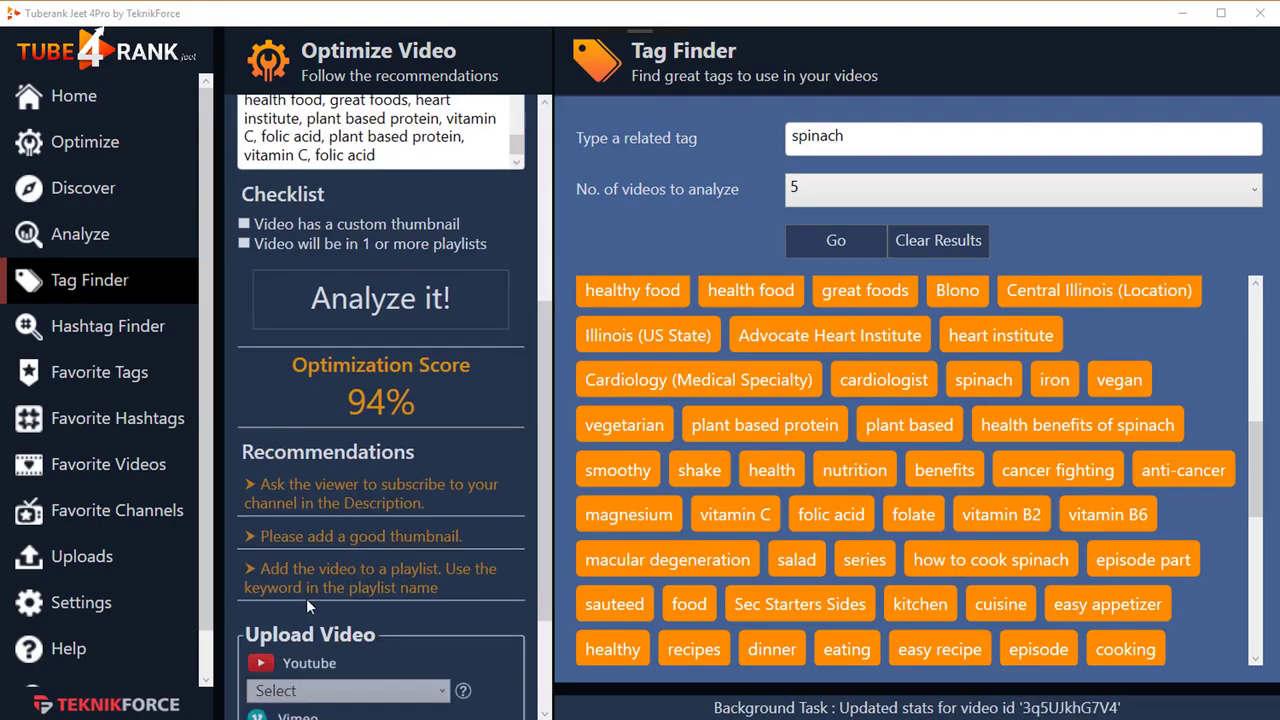
{"action": "left_click", "coordinate": [244, 224]}
{"action": "left_click", "coordinate": [345, 310]}
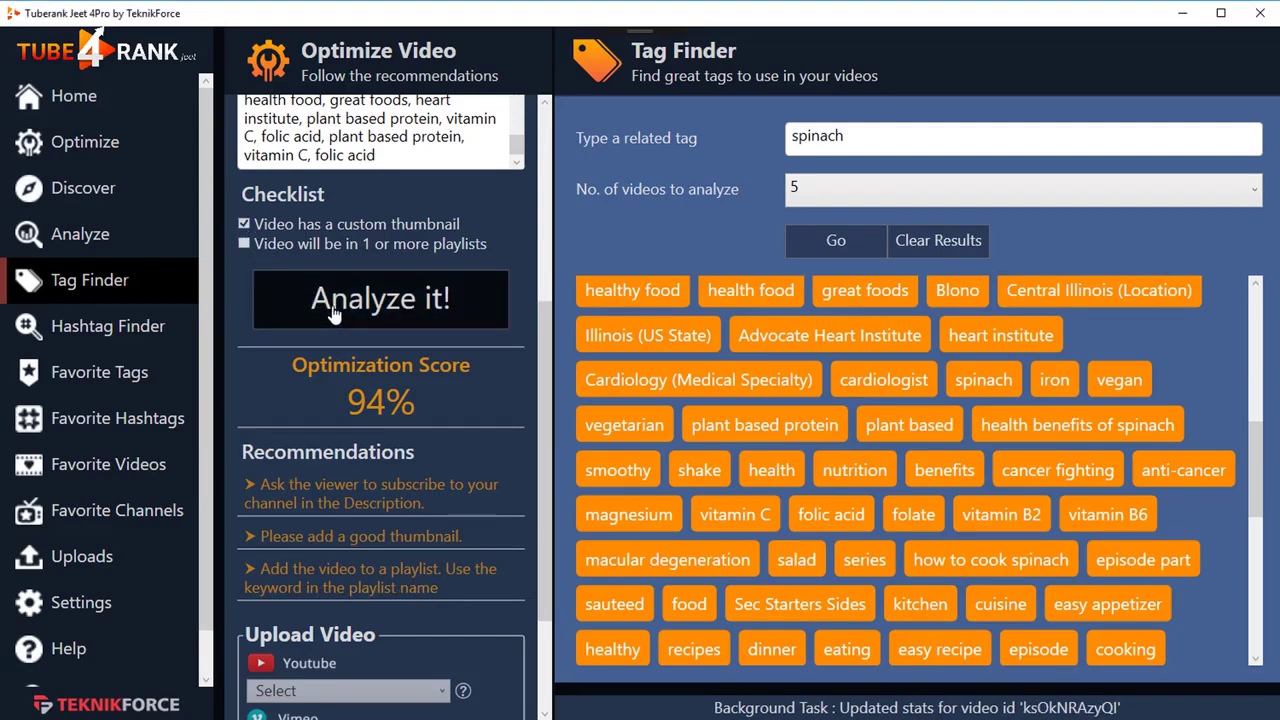
Review the optimized video title by selecting its full text.
{"action": "scroll", "coordinate": [372, 487], "scroll_direction": "up", "scroll_amount": 1}
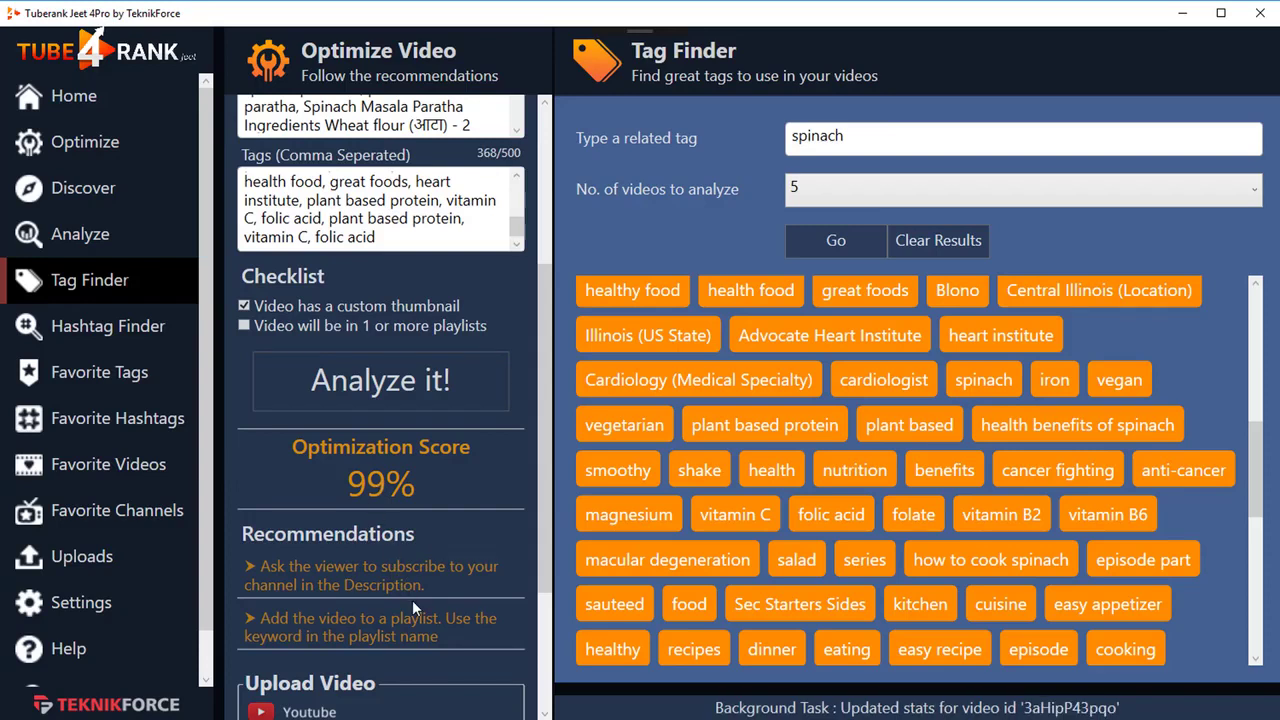
{"action": "scroll", "coordinate": [399, 603], "scroll_direction": "up", "scroll_amount": 1}
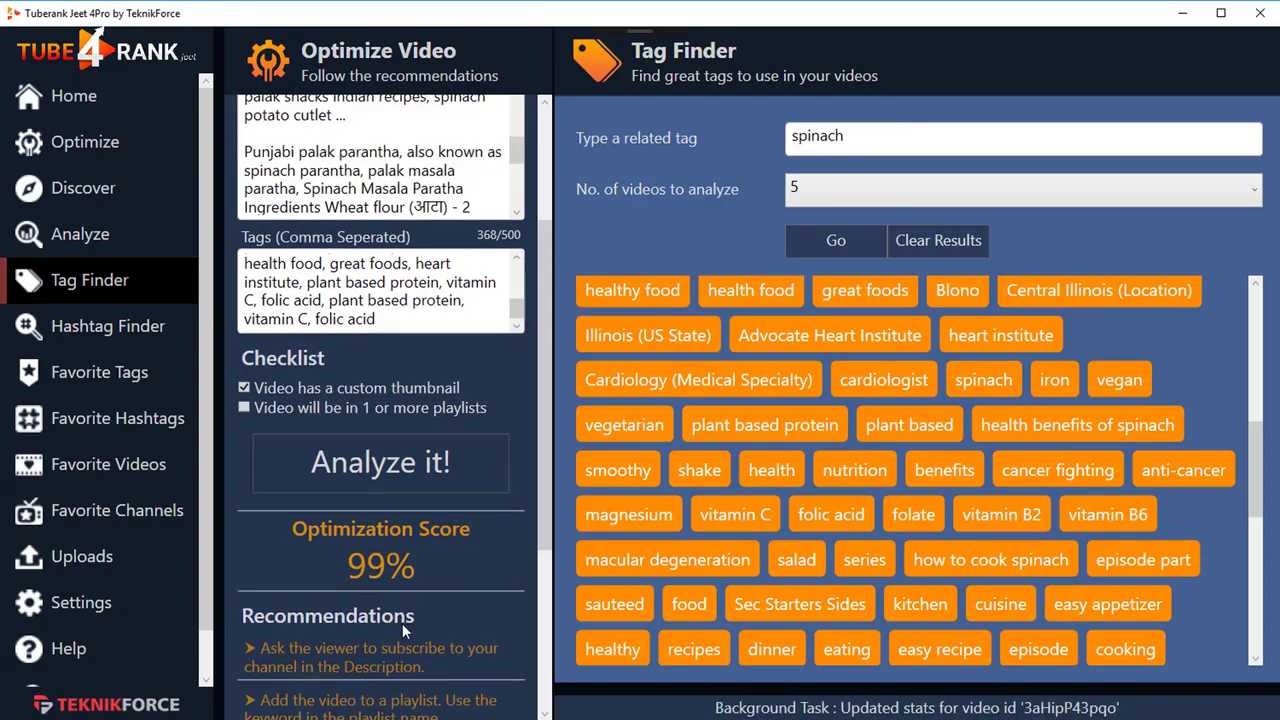
{"action": "scroll", "coordinate": [416, 635], "scroll_direction": "down", "scroll_amount": 1}
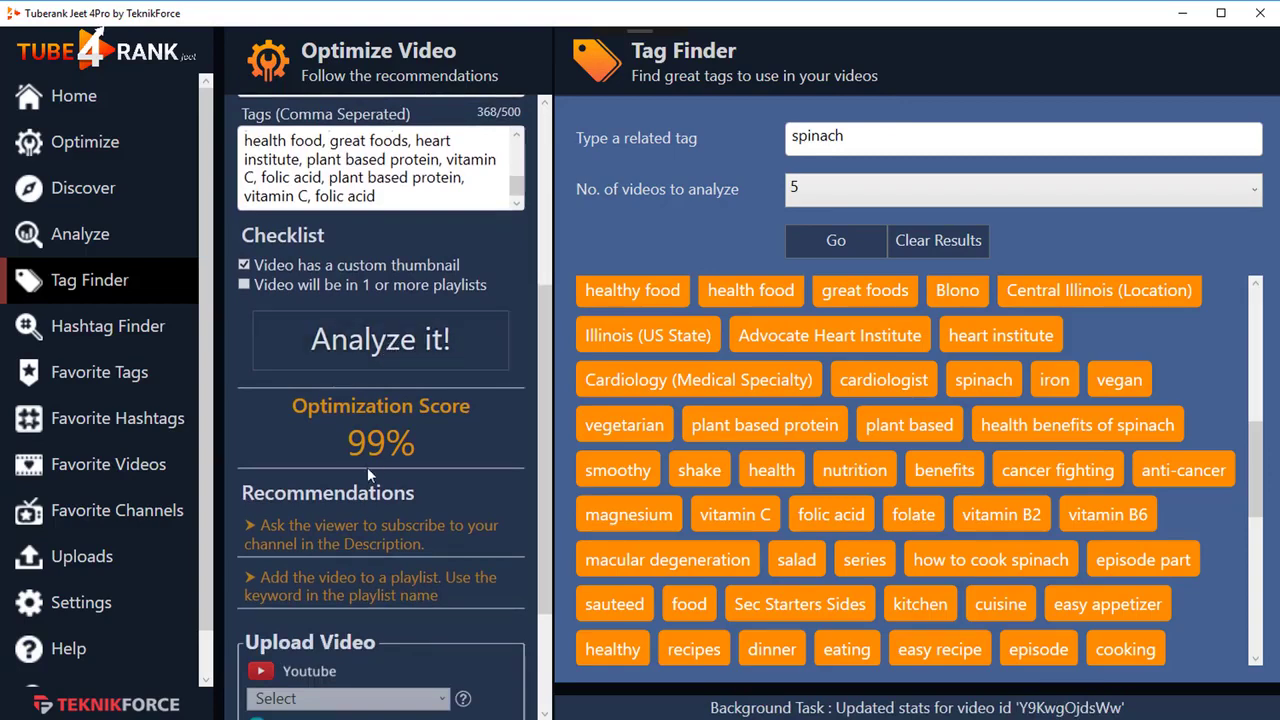
{"action": "scroll", "coordinate": [525, 576], "scroll_direction": "up", "scroll_amount": 4}
{"action": "scroll", "coordinate": [487, 541], "scroll_direction": "down", "scroll_amount": 1}
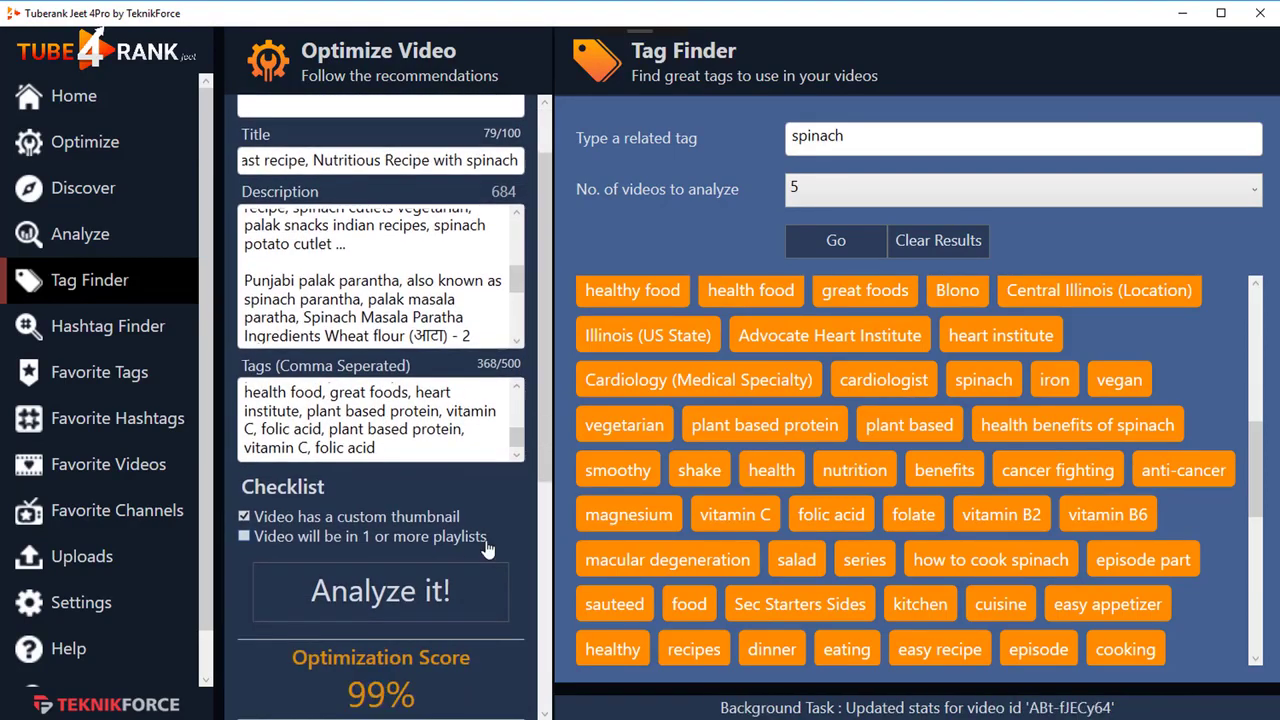
{"action": "scroll", "coordinate": [450, 525], "scroll_direction": "up", "scroll_amount": 3}
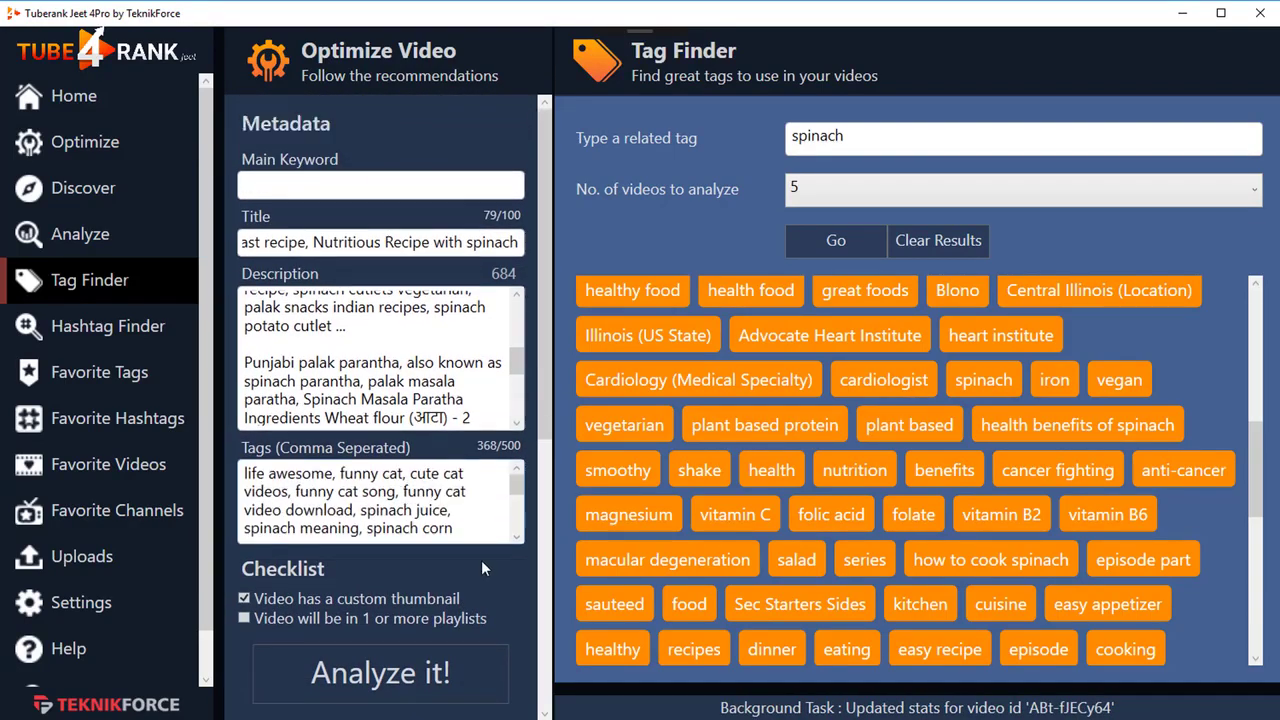
{"action": "left_click_drag", "start_coordinate": [423, 243], "coordinate": [244, 250]}
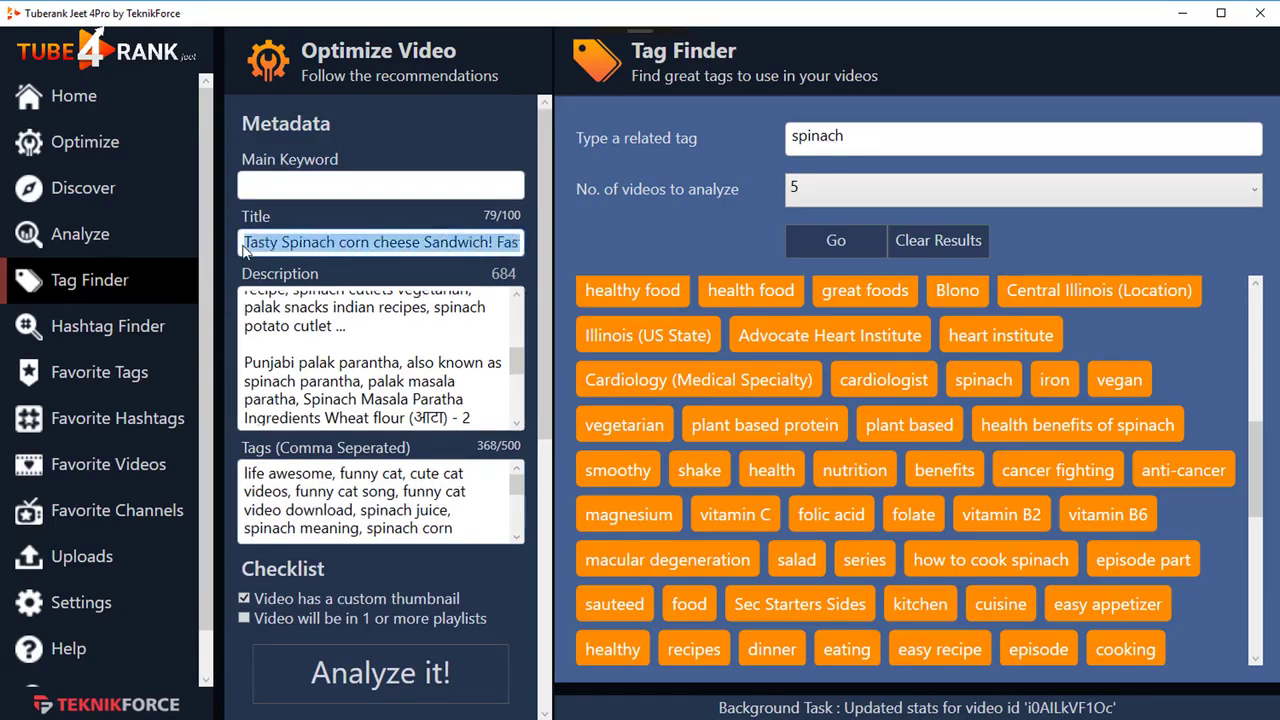
{"action": "left_click", "coordinate": [316, 310]}
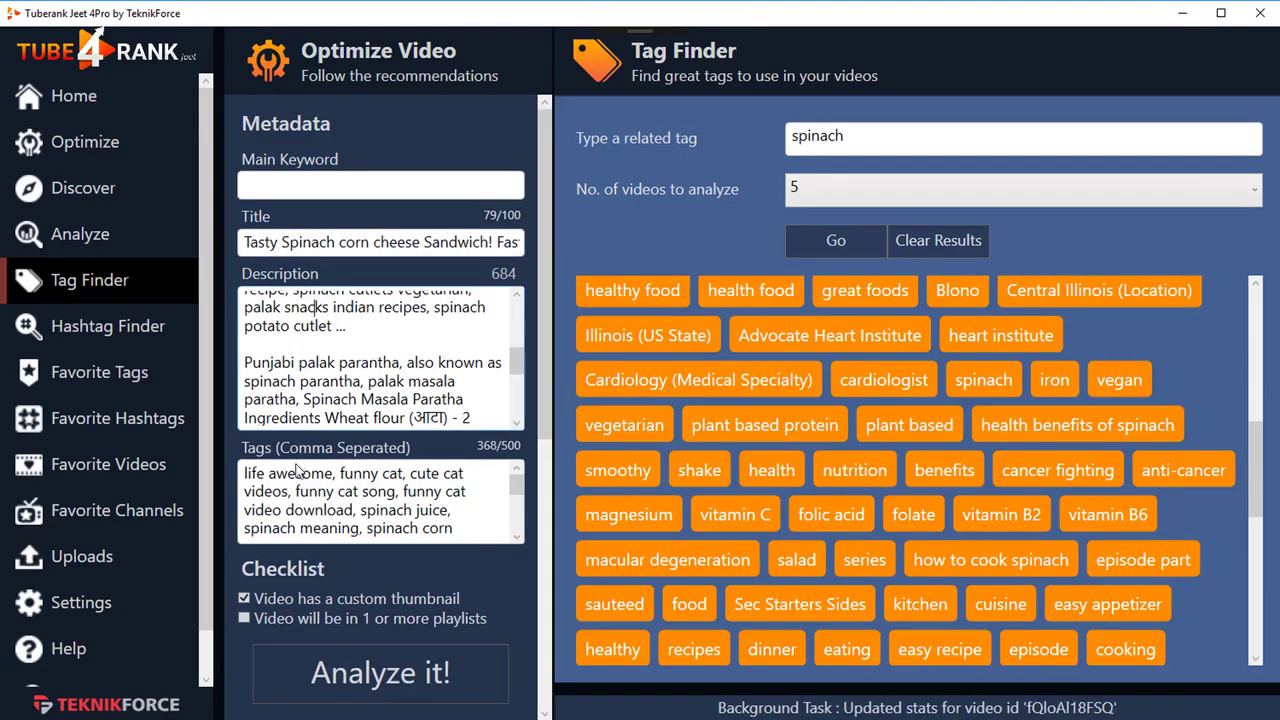
Review the 368-character Tags field with health food, plant based protein and vitamin C tags.
{"action": "left_click_drag", "start_coordinate": [287, 473], "coordinate": [351, 511]}
{"action": "left_click_drag", "start_coordinate": [420, 530], "coordinate": [479, 544]}
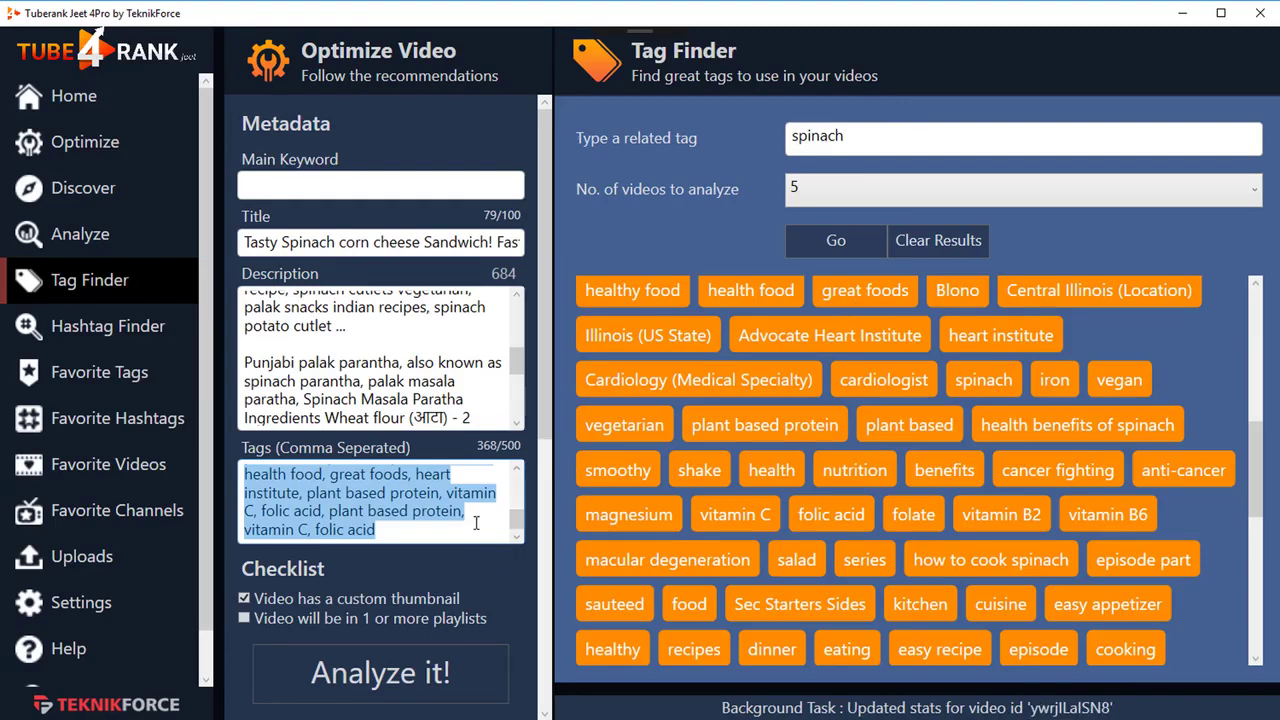
{"action": "scroll", "coordinate": [480, 330], "scroll_direction": "down", "scroll_amount": 2}
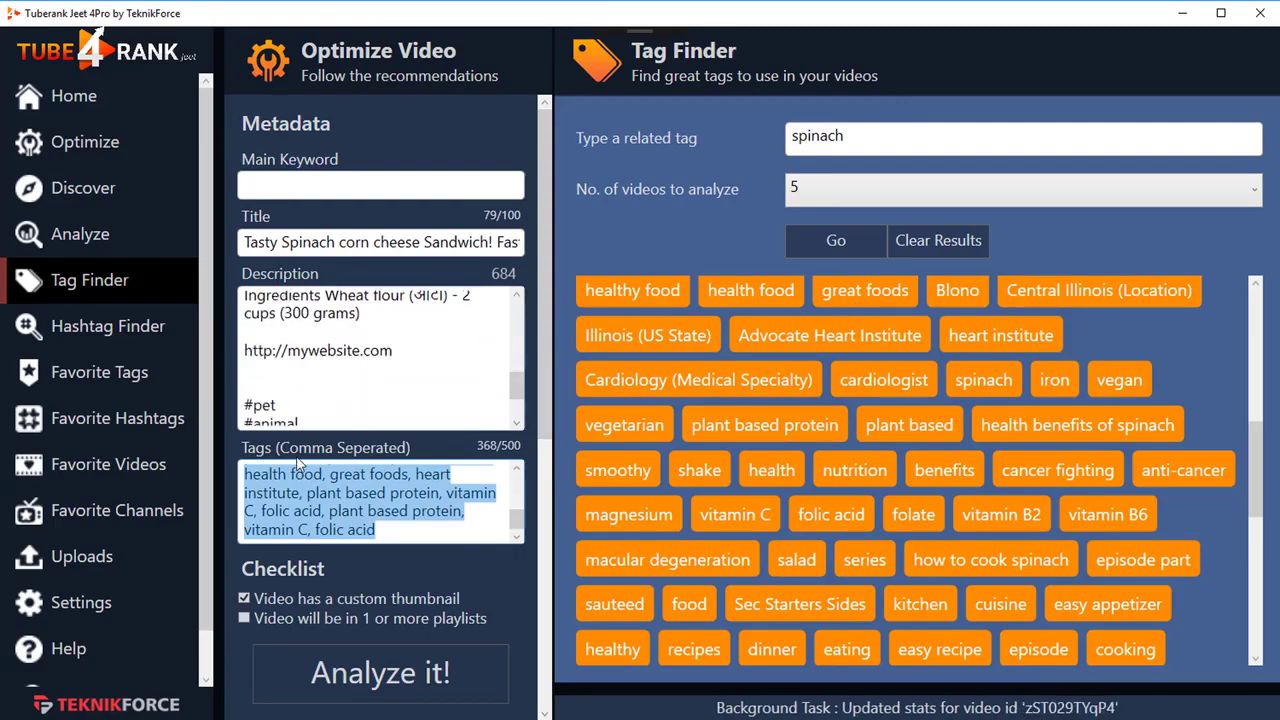
{"action": "scroll", "coordinate": [240, 594], "scroll_direction": "down", "scroll_amount": 5}
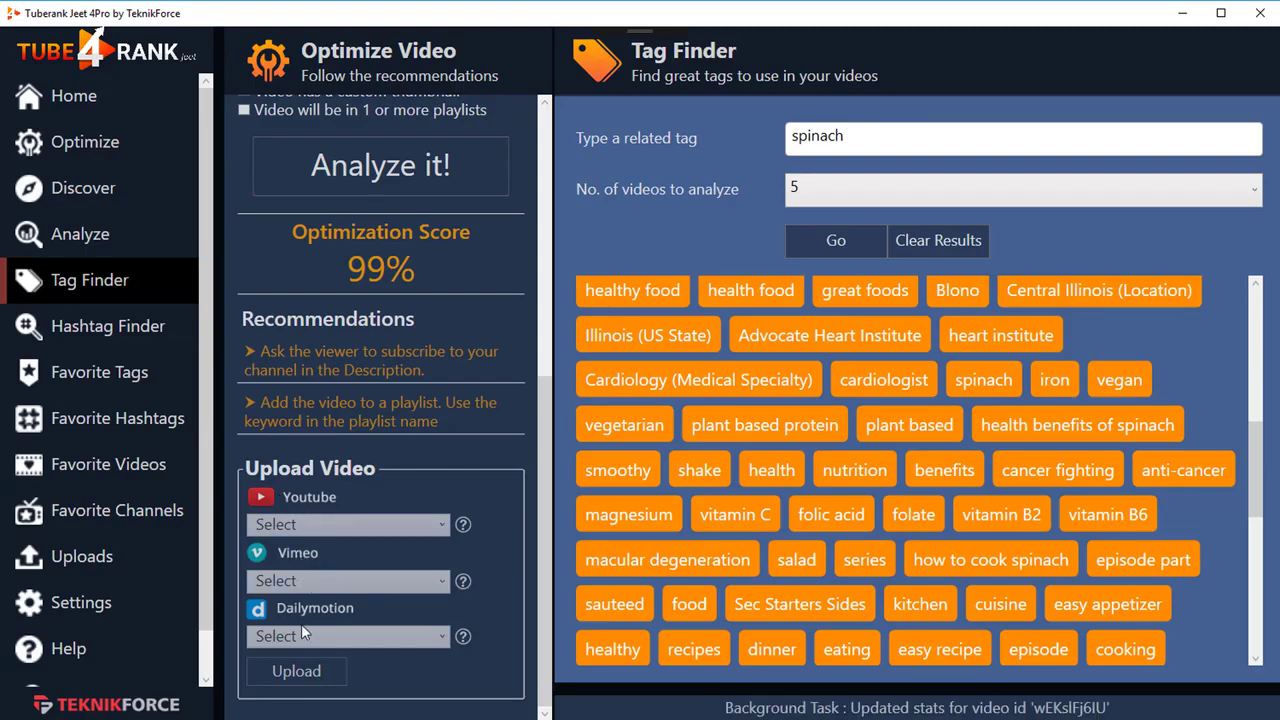
Start uploading the optimized video in the Upload Video section.
{"action": "left_click", "coordinate": [296, 671]}
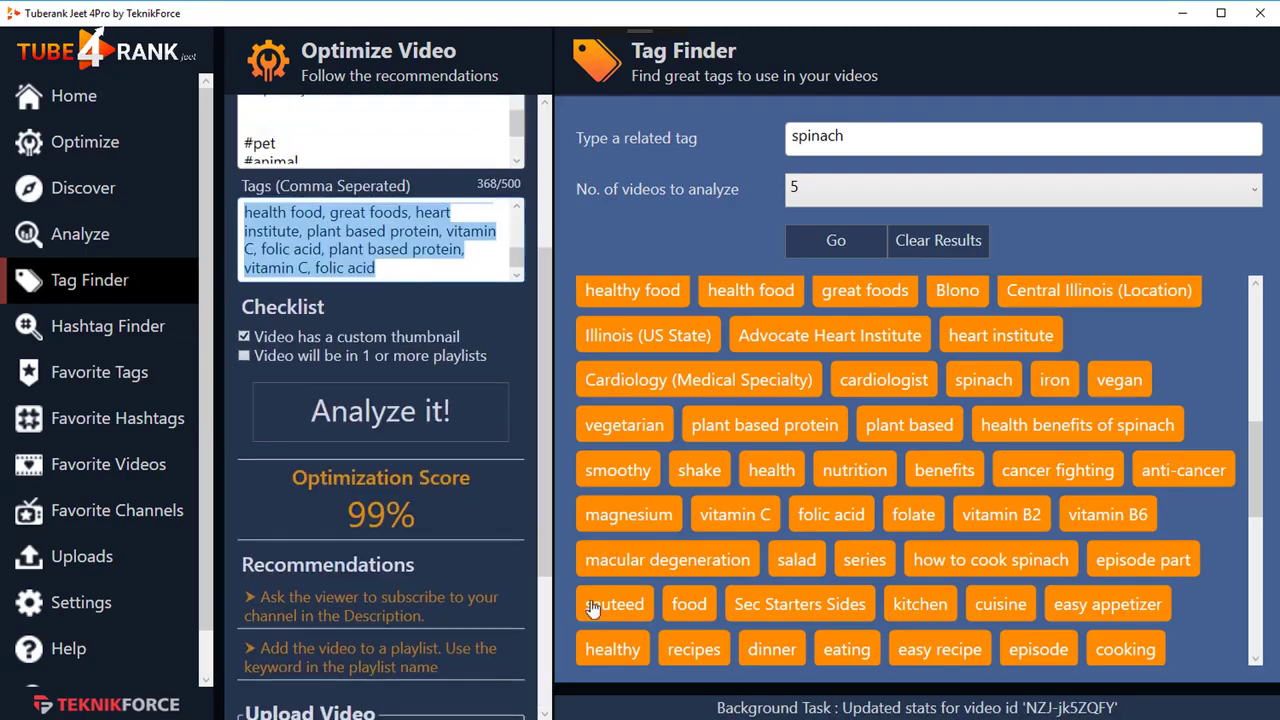
{"action": "left_click_drag", "start_coordinate": [547, 477], "coordinate": [545, 647]}
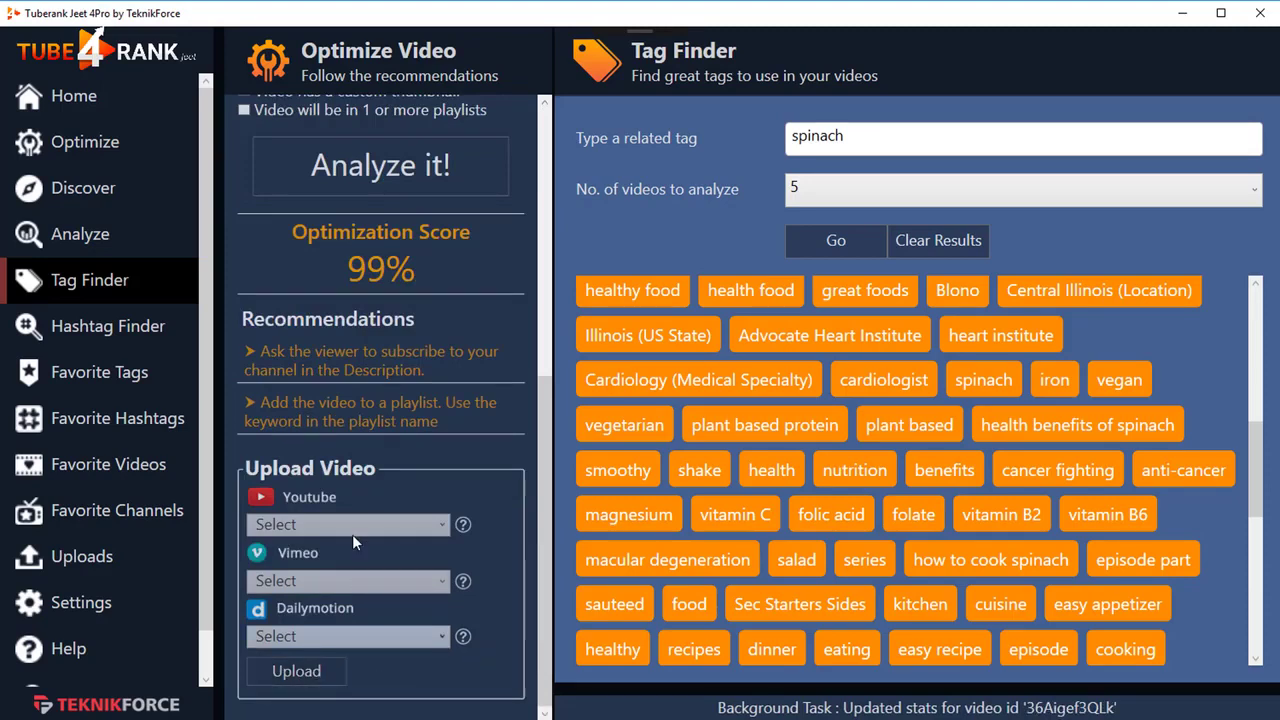
{"action": "scroll", "coordinate": [517, 608], "scroll_direction": "up", "scroll_amount": 10}
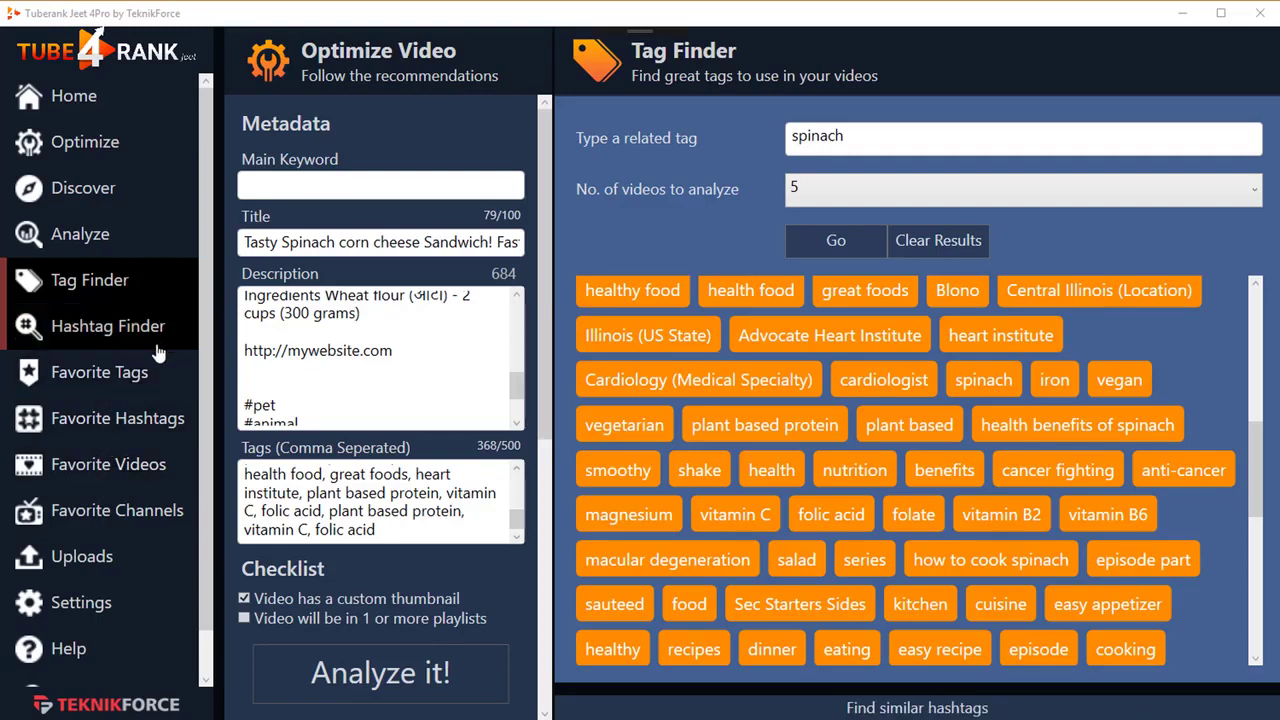
Browse Favorite Tags, Hashtags and Videos, ending on Favorite Channels showing test1 and My Channels.
{"action": "left_click", "coordinate": [138, 372]}
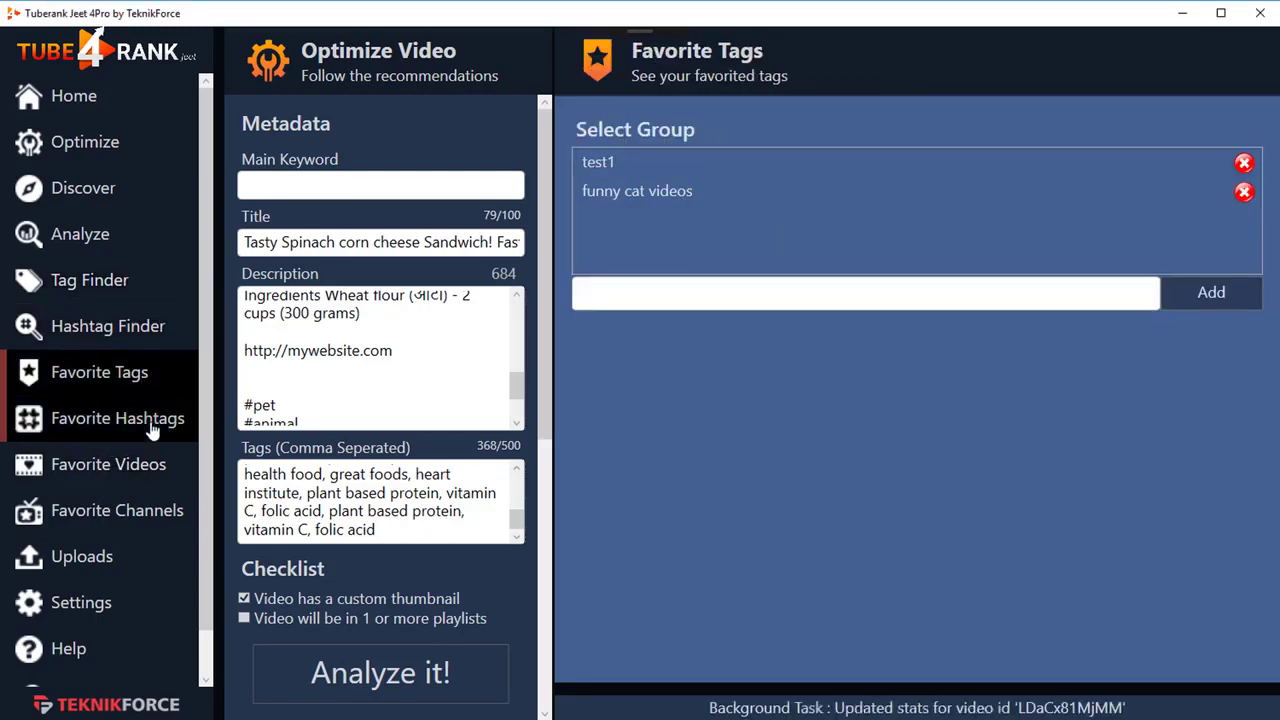
{"action": "left_click", "coordinate": [152, 426]}
{"action": "left_click", "coordinate": [165, 484]}
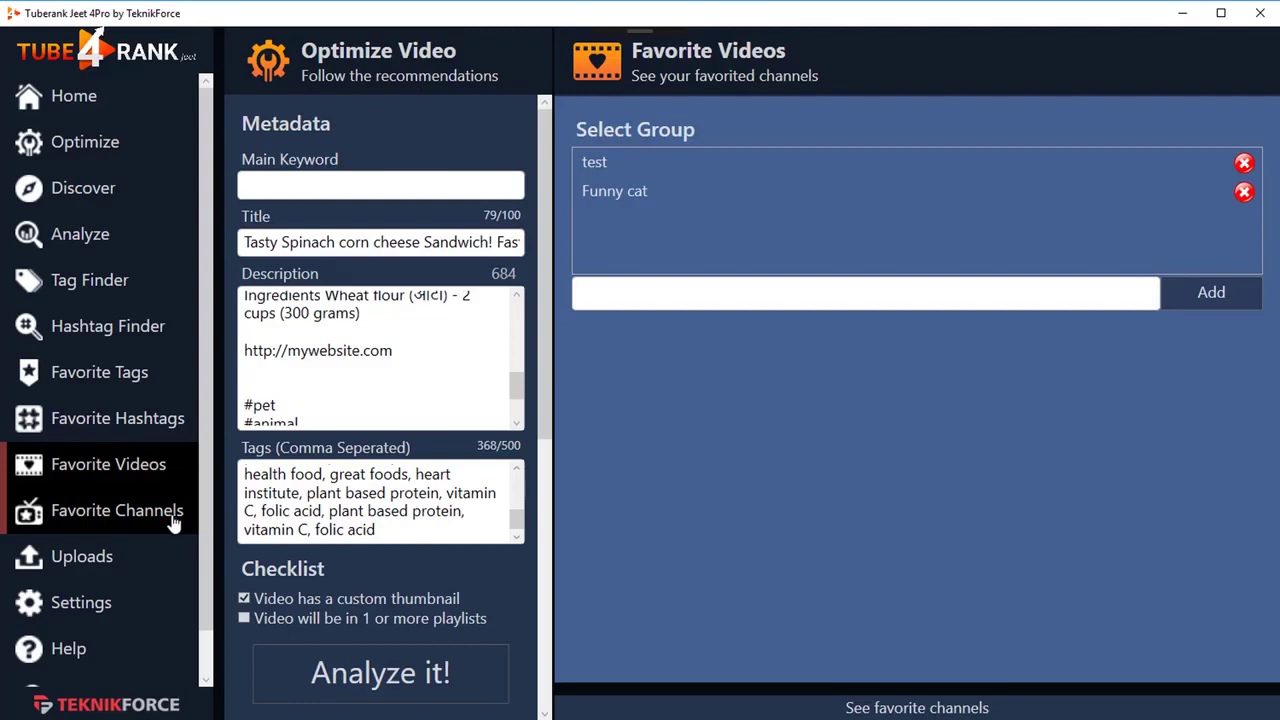
{"action": "left_click", "coordinate": [174, 518]}
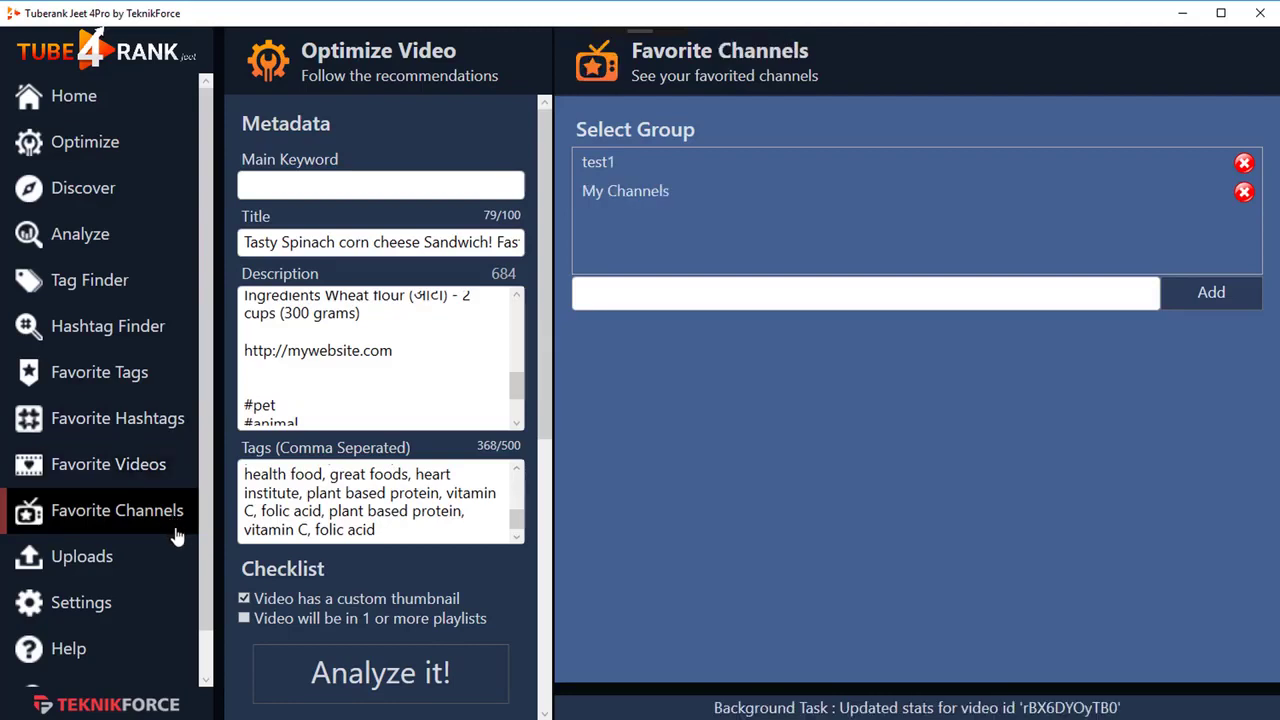